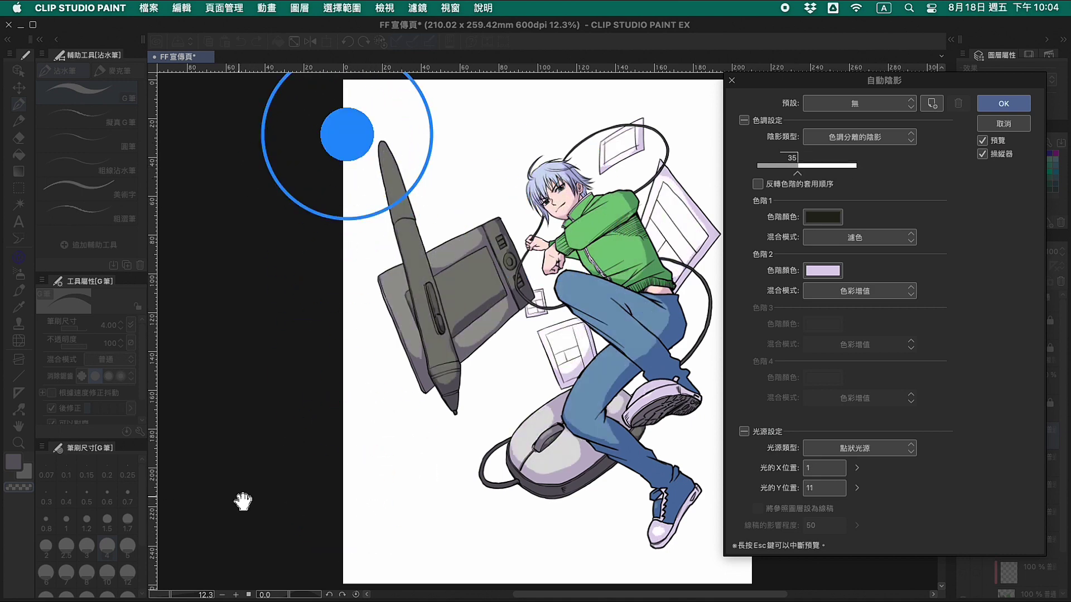
# Step: Try the 直射光源 light source with different light directions on the canvas, and return the light source type to 點狀光源
pyautogui.click(866, 458)
pyautogui.click(859, 438)
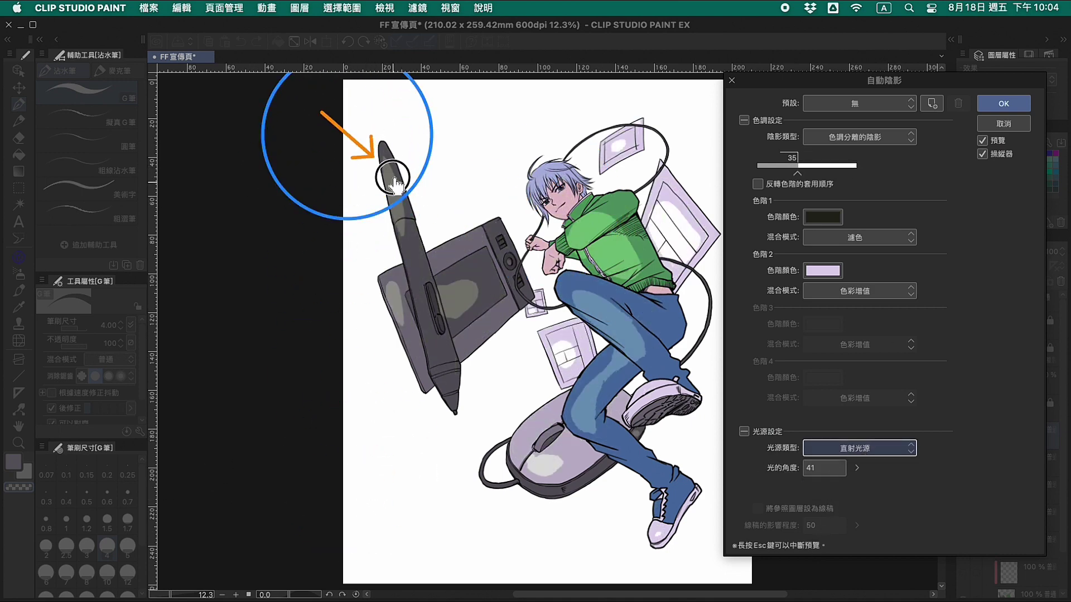
pyautogui.moveTo(389, 206)
pyautogui.mouseDown()
pyautogui.moveTo(394, 193)
pyautogui.moveTo(349, 284)
pyautogui.mouseUp()
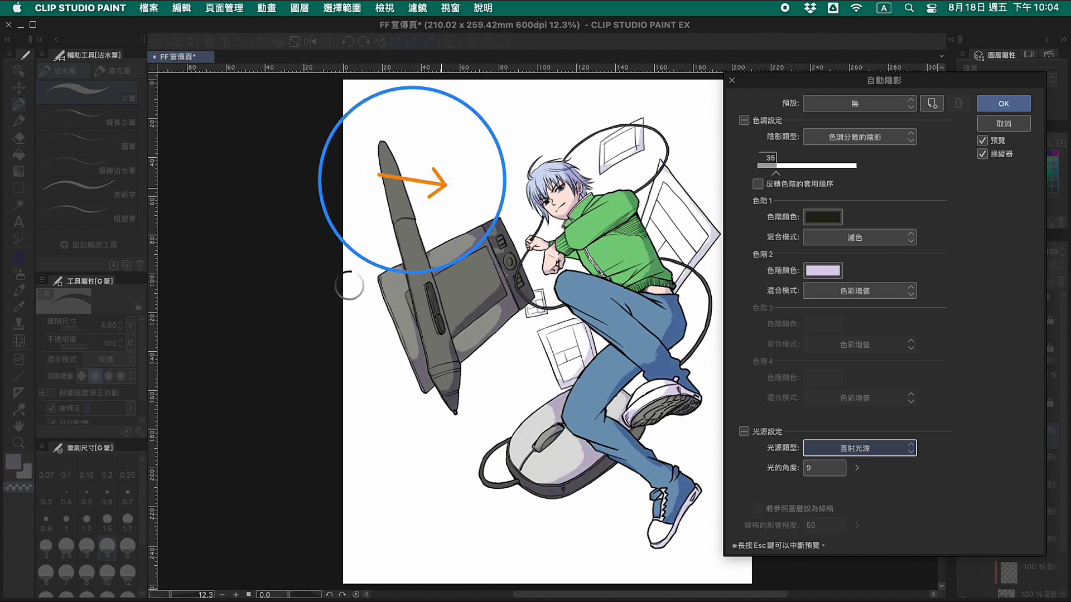
pyautogui.moveTo(454, 193); pyautogui.dragTo(483, 474)
pyautogui.moveTo(443, 536); pyautogui.dragTo(446, 544)
pyautogui.click(859, 448)
pyautogui.click(859, 463)
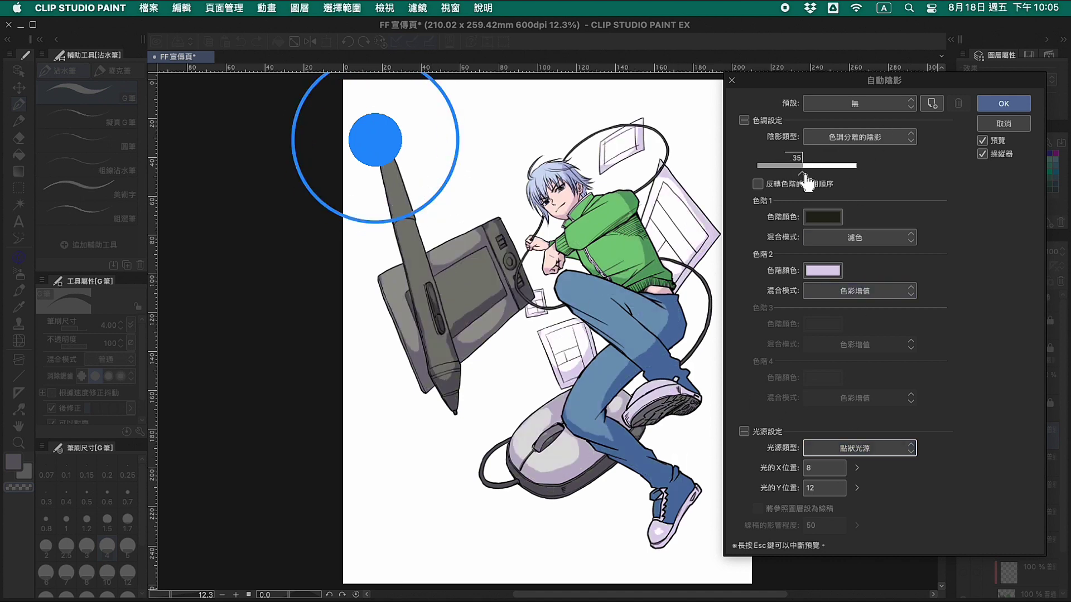
# Step: Add another tone level to the shading and set the first level's value to 50
pyautogui.click(845, 166)
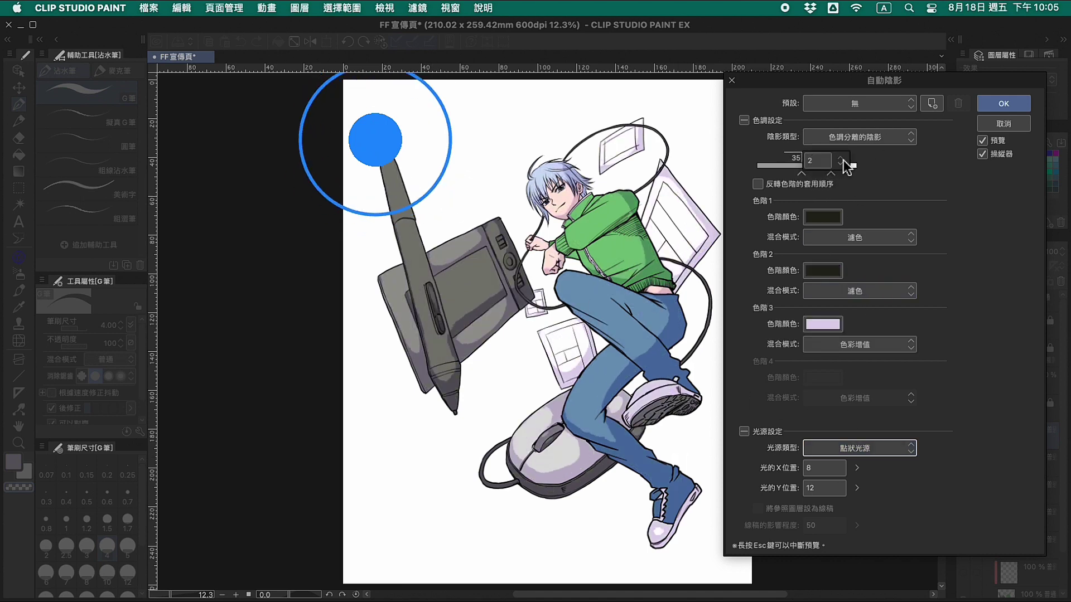
pyautogui.moveTo(845, 171); pyautogui.dragTo(866, 178)
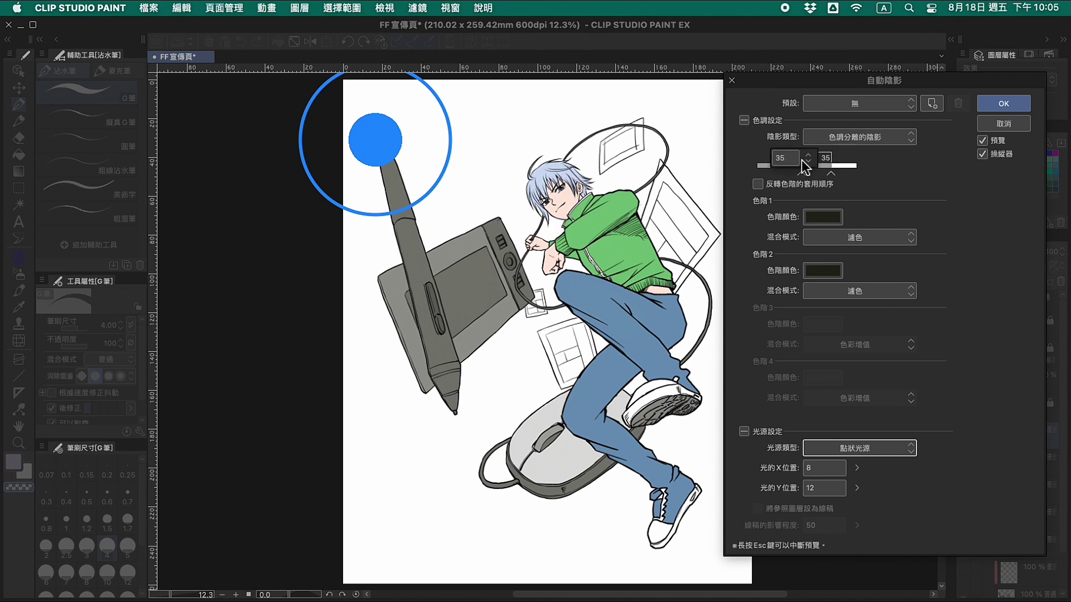
pyautogui.write('50')
pyautogui.press('Return')
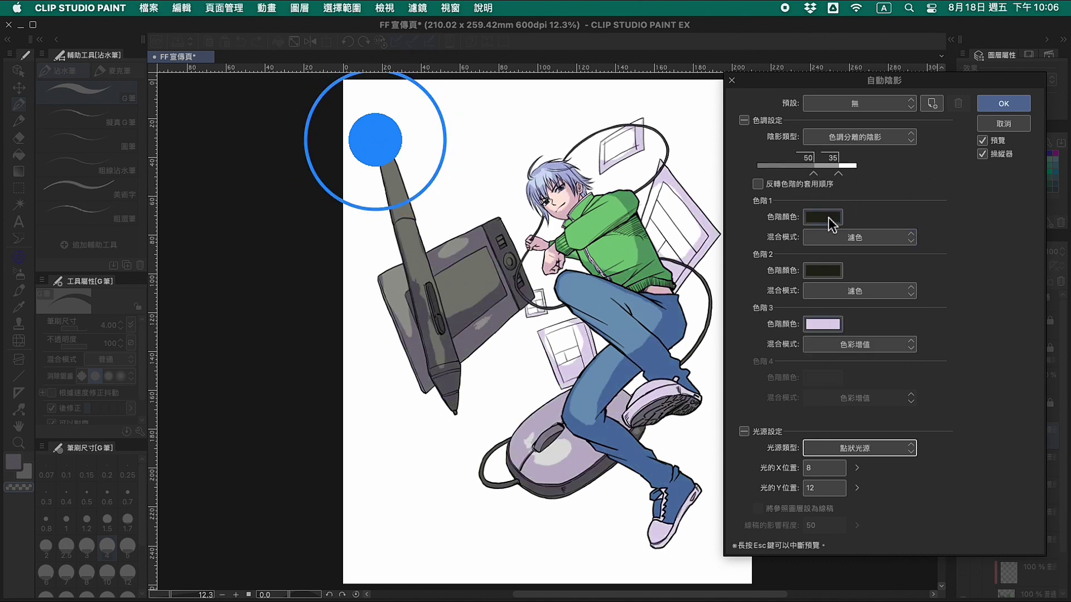
# Step: Switch the shading type to 平滑的陰影 and adjust the point light on the canvas to about X 9, Y 14
pyautogui.click(875, 139)
pyautogui.click(862, 153)
pyautogui.moveTo(375, 140)
pyautogui.mouseDown()
pyautogui.moveTo(373, 169)
pyautogui.moveTo(380, 150)
pyautogui.mouseUp()
pyautogui.moveTo(462, 142)
pyautogui.mouseDown()
pyautogui.moveTo(481, 139)
pyautogui.moveTo(468, 149)
pyautogui.mouseUp()
pyautogui.moveTo(379, 196)
pyautogui.mouseDown()
pyautogui.moveTo(420, 169)
pyautogui.moveTo(378, 195)
pyautogui.mouseUp()
# Step: Try the shading presets 普通, 傍晚, 夜晚 and 早晨 one after another
pyautogui.click(868, 105)
pyautogui.click(839, 157)
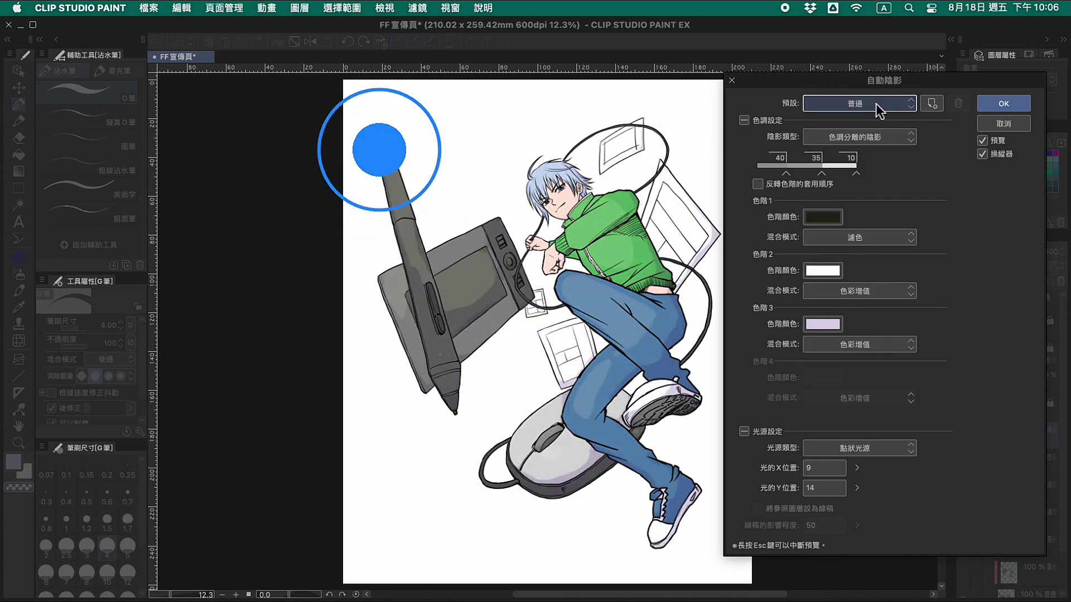
pyautogui.click(876, 104)
pyautogui.click(845, 147)
pyautogui.click(870, 105)
pyautogui.click(854, 160)
pyautogui.click(868, 105)
pyautogui.click(840, 176)
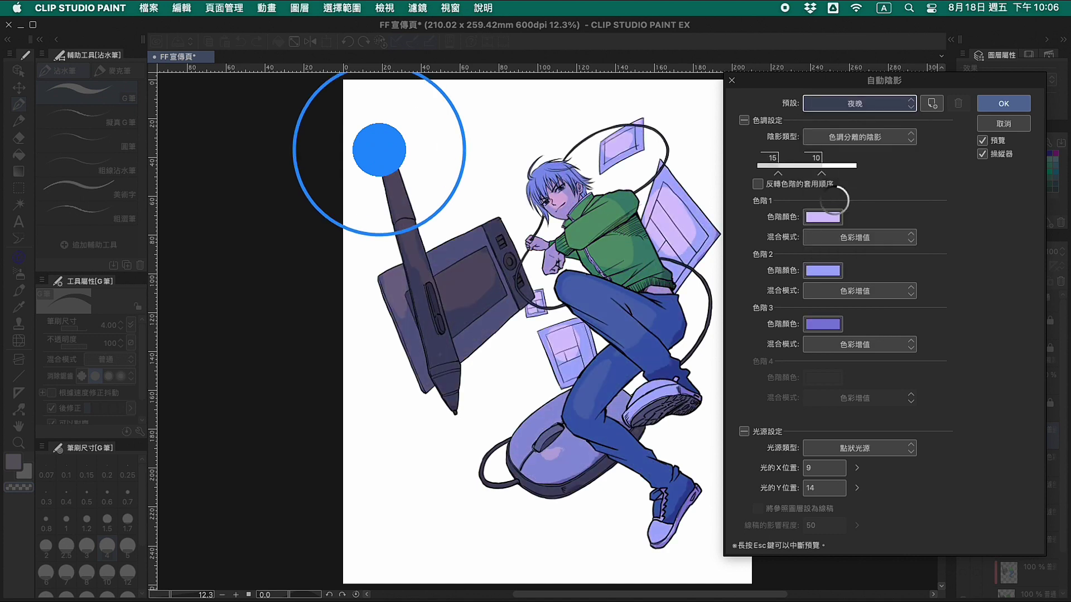
# Step: Try the smooth-shading presets 基礎光源, 柔和逆光, 逆光, 舞台燈光 and 彩色光源 in turn
pyautogui.click(871, 104)
pyautogui.click(835, 189)
pyautogui.click(876, 105)
pyautogui.click(842, 200)
pyautogui.click(878, 105)
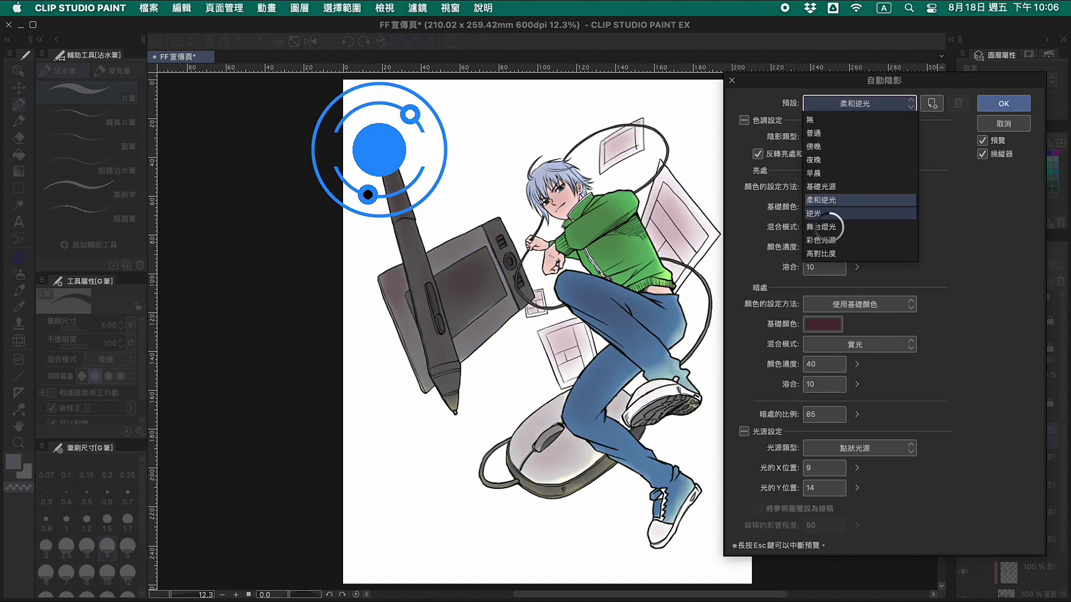
pyautogui.click(825, 213)
pyautogui.click(859, 103)
pyautogui.click(837, 226)
pyautogui.click(859, 103)
pyautogui.click(845, 240)
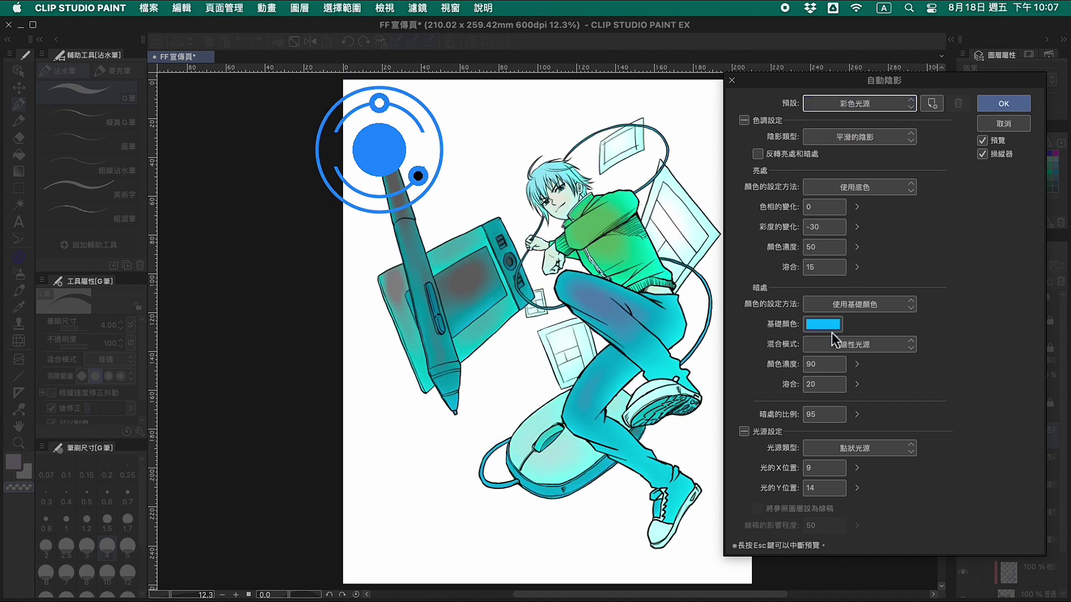
# Step: Change the dark area's base colour to magenta and reduce its colour density to 55 and its blending to 19
pyautogui.click(825, 327)
pyautogui.click(864, 232)
pyautogui.click(995, 160)
pyautogui.click(859, 365)
pyautogui.moveTo(863, 367)
pyautogui.mouseDown()
pyautogui.moveTo(865, 377)
pyautogui.moveTo(864, 368)
pyautogui.mouseUp()
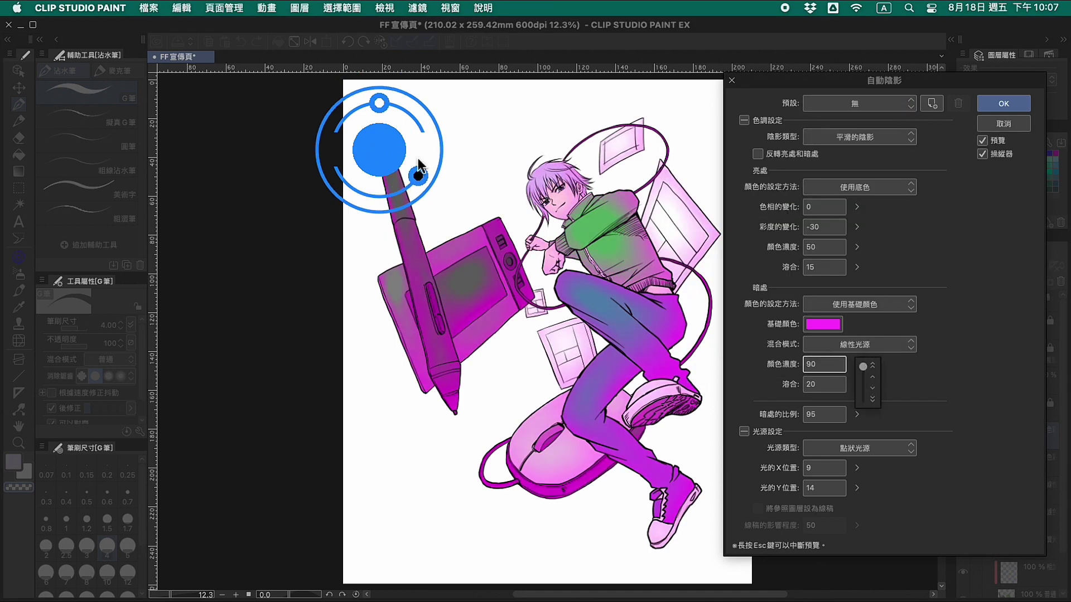
pyautogui.moveTo(418, 175); pyautogui.dragTo(384, 196)
pyautogui.moveTo(380, 103)
pyautogui.mouseDown()
pyautogui.moveTo(408, 113)
pyautogui.moveTo(385, 103)
pyautogui.mouseUp()
pyautogui.moveTo(858, 385); pyautogui.dragTo(865, 392)
# Step: Try the 高對比度 shading preset on the illustration
pyautogui.click(887, 103)
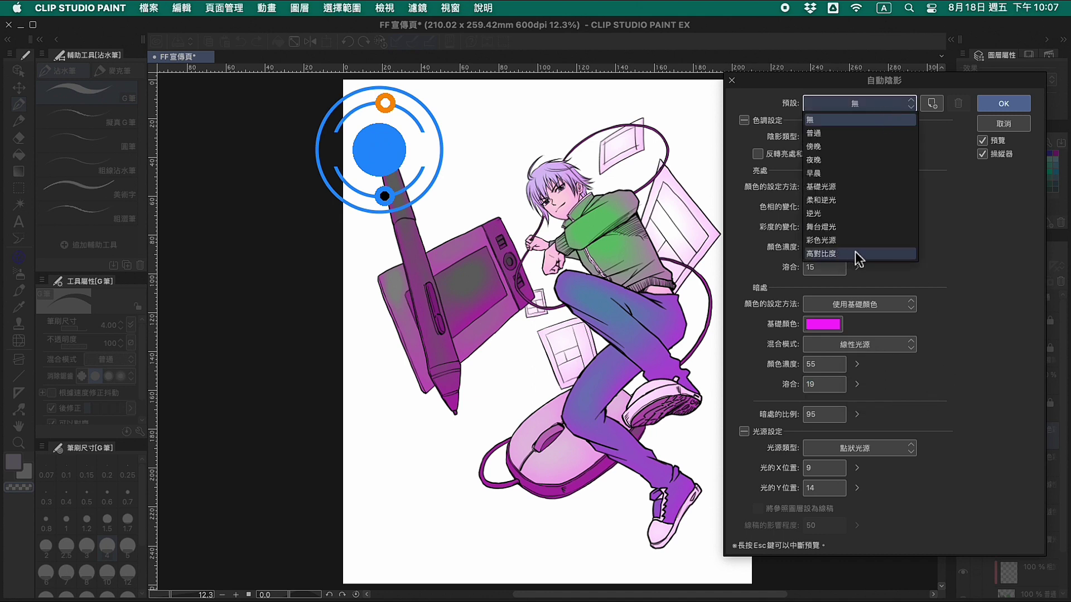
pyautogui.click(853, 253)
pyautogui.click(881, 104)
pyautogui.click(882, 105)
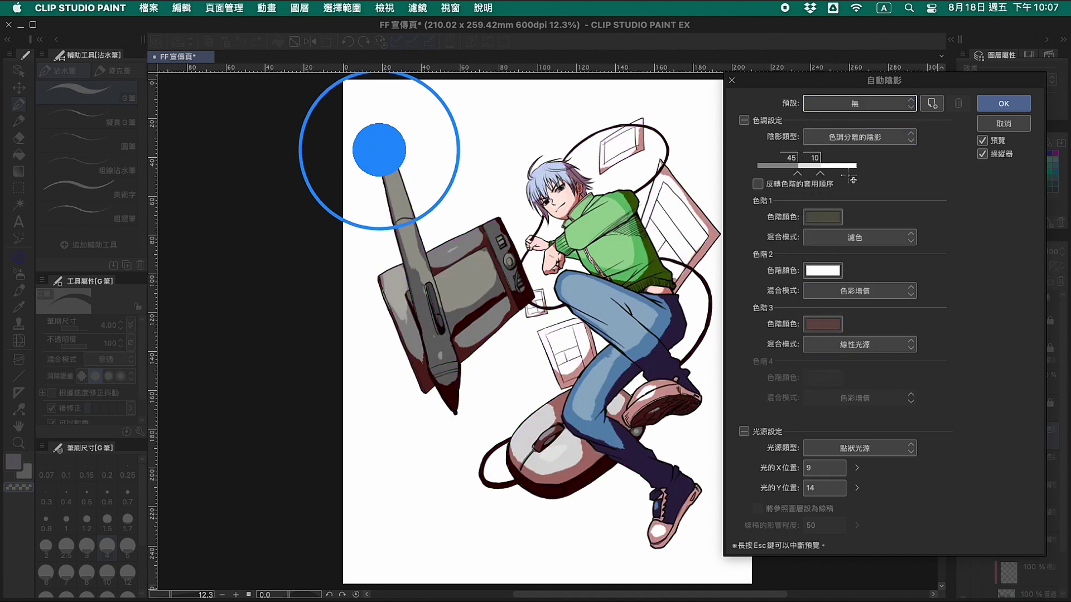
# Step: Choose the 普通 preset, reduce it to two tones with the first level at 40, and apply the auto shading
pyautogui.click(881, 105)
pyautogui.click(826, 133)
pyautogui.moveTo(823, 175)
pyautogui.mouseDown()
pyautogui.moveTo(859, 176)
pyautogui.moveTo(789, 176)
pyautogui.moveTo(816, 180)
pyautogui.mouseUp()
pyautogui.write('40')
pyautogui.click(868, 170)
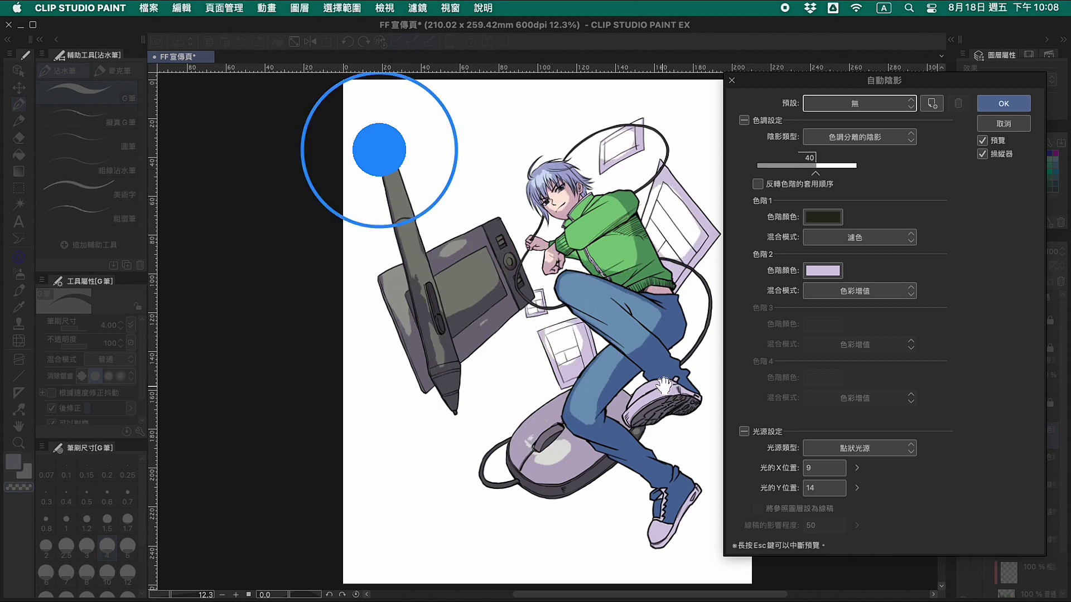
pyautogui.click(1003, 103)
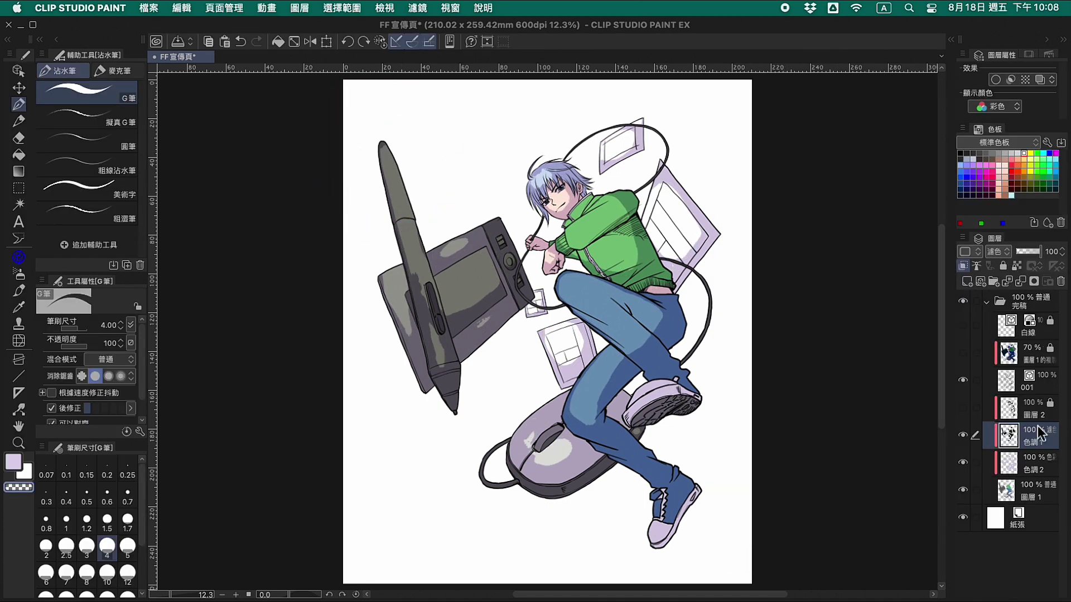
# Step: Select the 色調 2 layer and float the layer palette beside the canvas, widened to show full layer names
pyautogui.click(1052, 451)
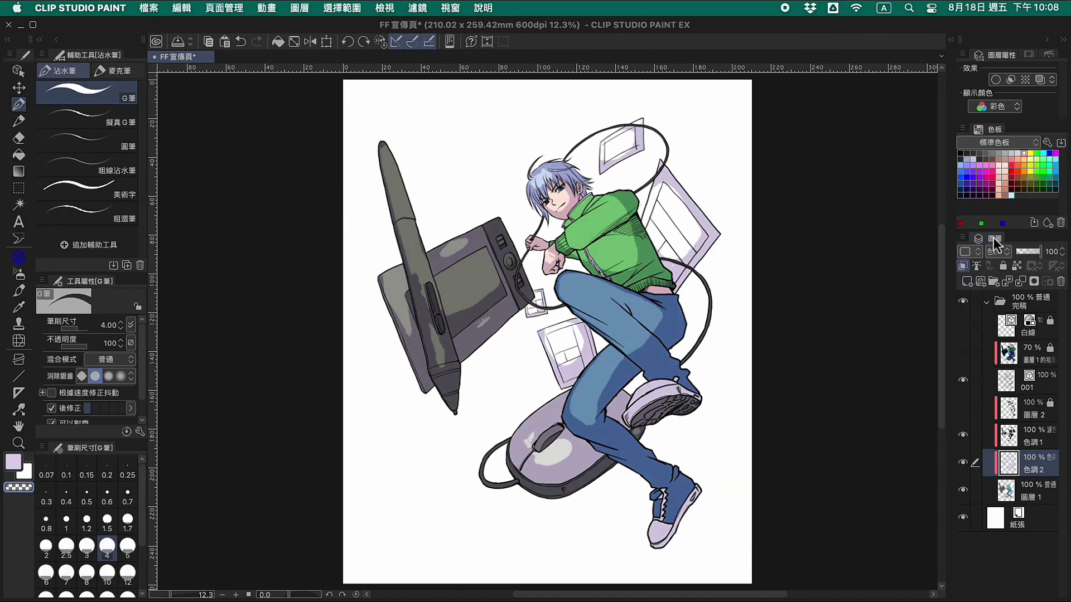
pyautogui.moveTo(994, 242); pyautogui.dragTo(810, 166)
pyautogui.moveTo(887, 320); pyautogui.dragTo(952, 320)
# Step: Toggle the visibility of the 色調 1 and 色調 2 layers to compare what each shading layer contributes
pyautogui.click(886, 361)
pyautogui.click(779, 360)
pyautogui.click(779, 361)
pyautogui.click(859, 387)
pyautogui.click(780, 388)
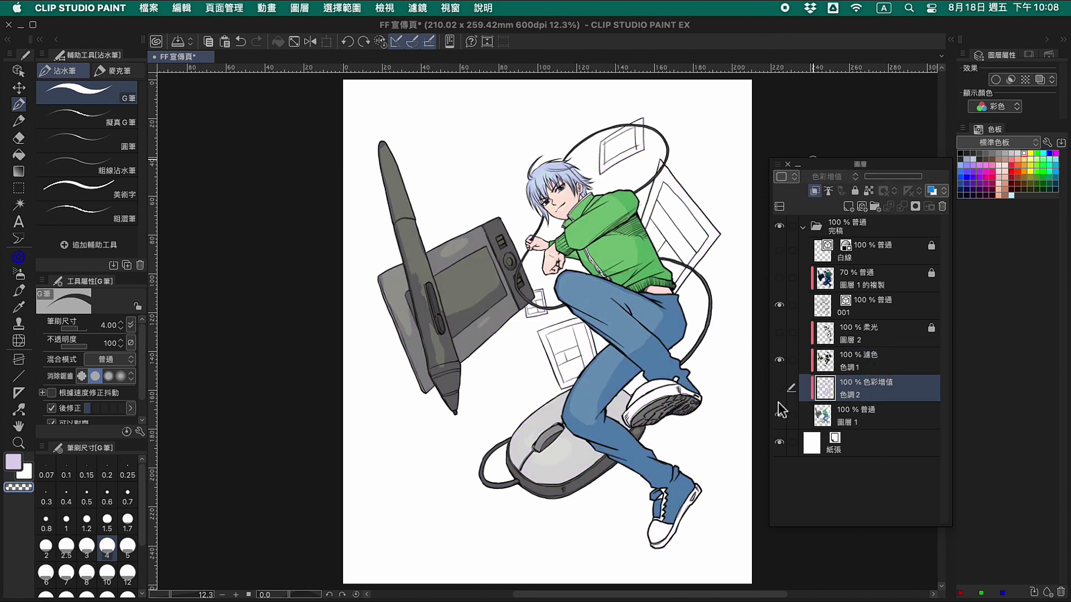
pyautogui.click(779, 388)
# Step: Hide the 色調 1 layer and clean up the shadow edge on the raised thigh with the G-pen at size 3
pyautogui.press('super+space')
pyautogui.doubleClick(698, 330)
pyautogui.click(624, 325)
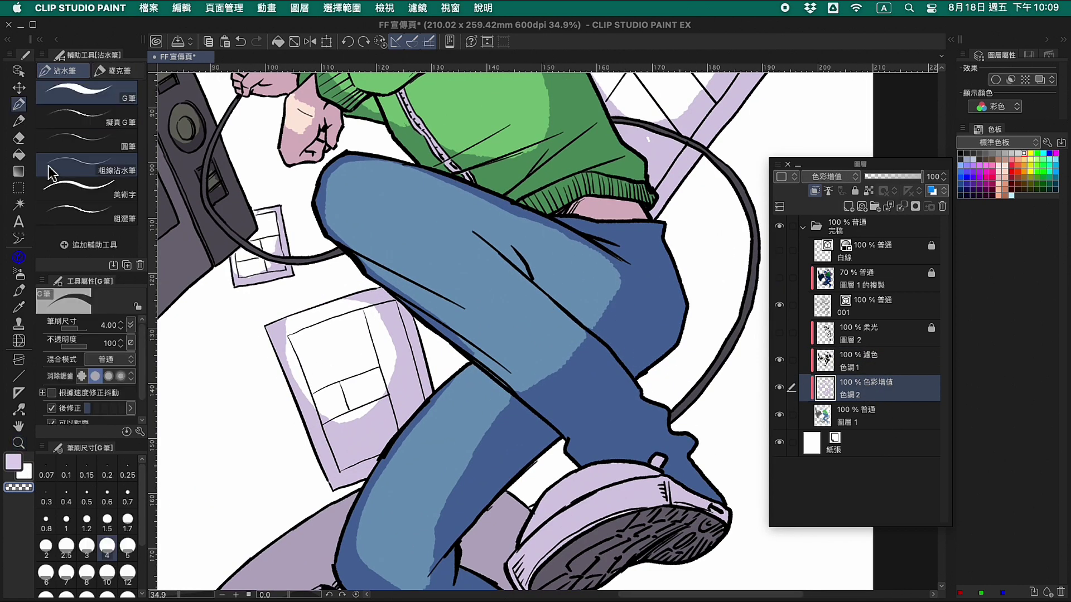
pyautogui.click(46, 547)
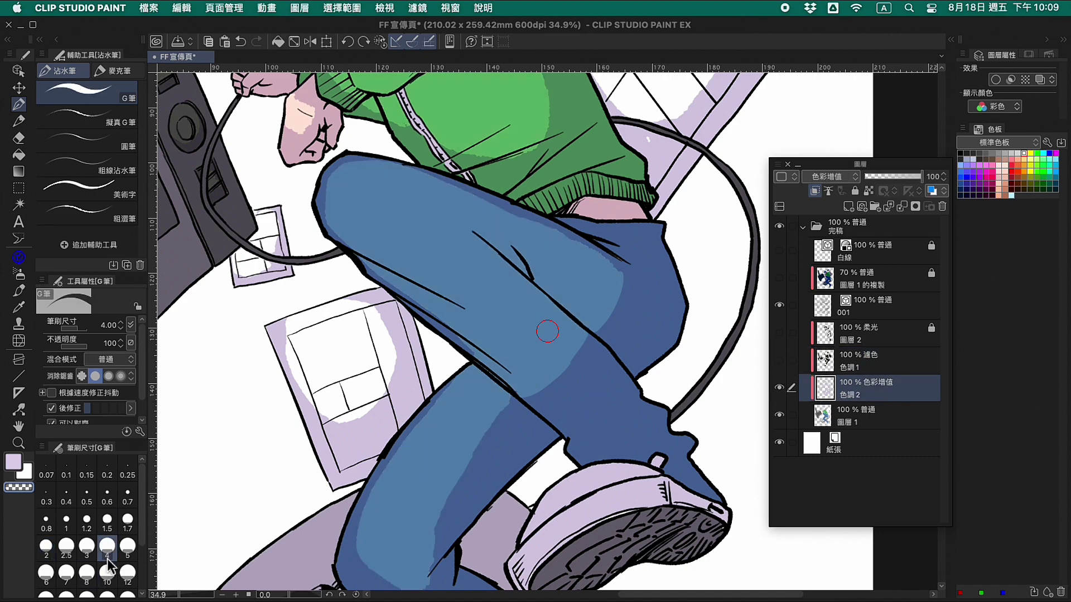
pyautogui.click(86, 547)
pyautogui.moveTo(597, 329); pyautogui.dragTo(545, 388)
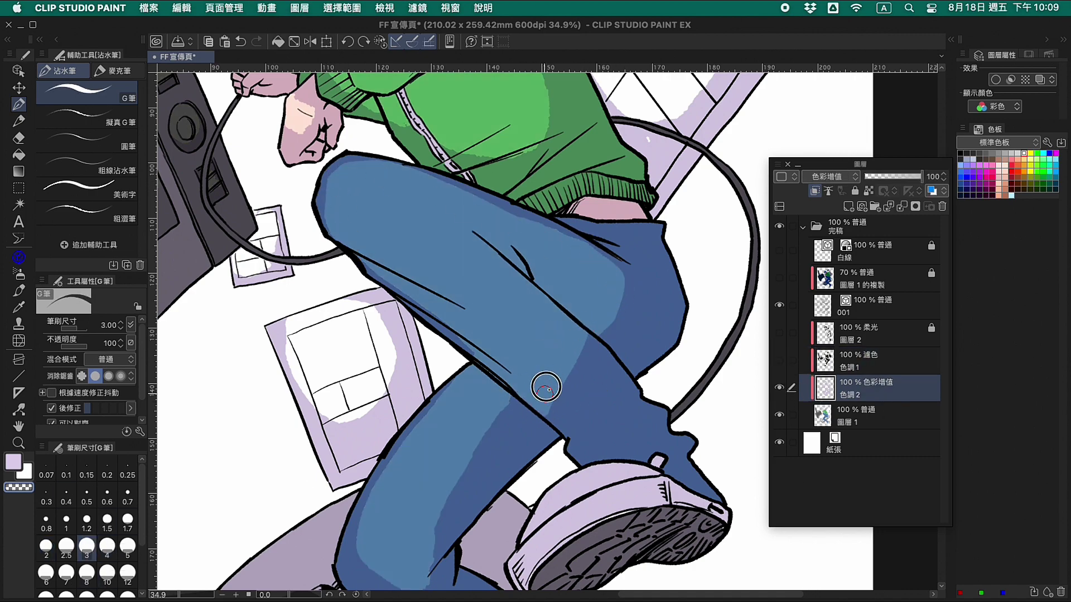
# Step: Clean stray shading off the page frames behind the character and repaint their shadows with the sampled lavender shadow colour
pyautogui.moveTo(909, 166); pyautogui.dragTo(876, 148)
pyautogui.moveTo(941, 318); pyautogui.dragTo(941, 245)
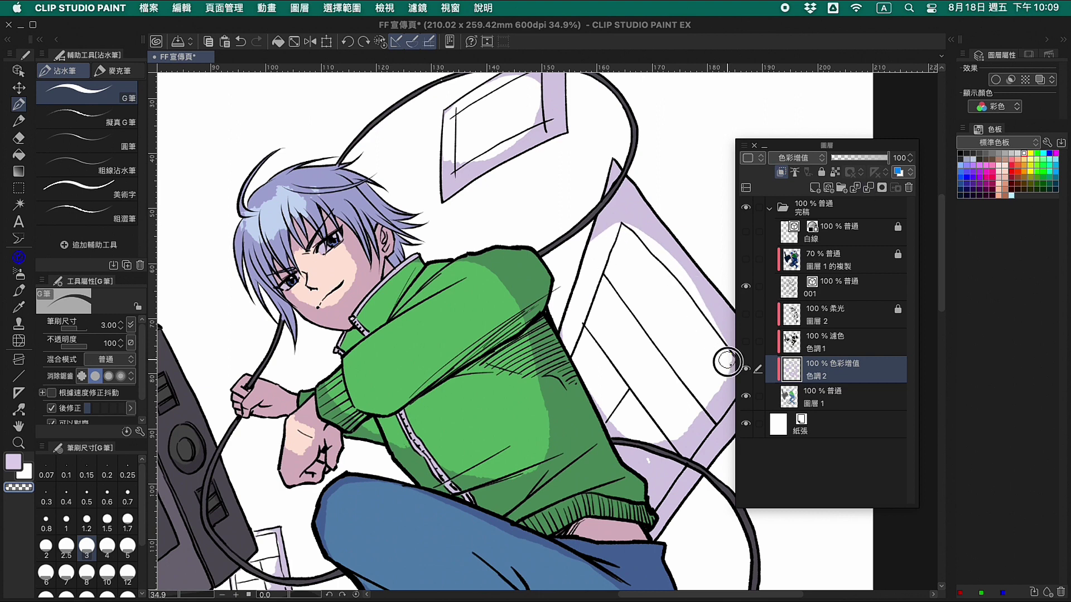
pyautogui.moveTo(628, 447); pyautogui.dragTo(689, 467)
pyautogui.keyDown('alt'); pyautogui.click(628, 216); pyautogui.keyUp('alt')
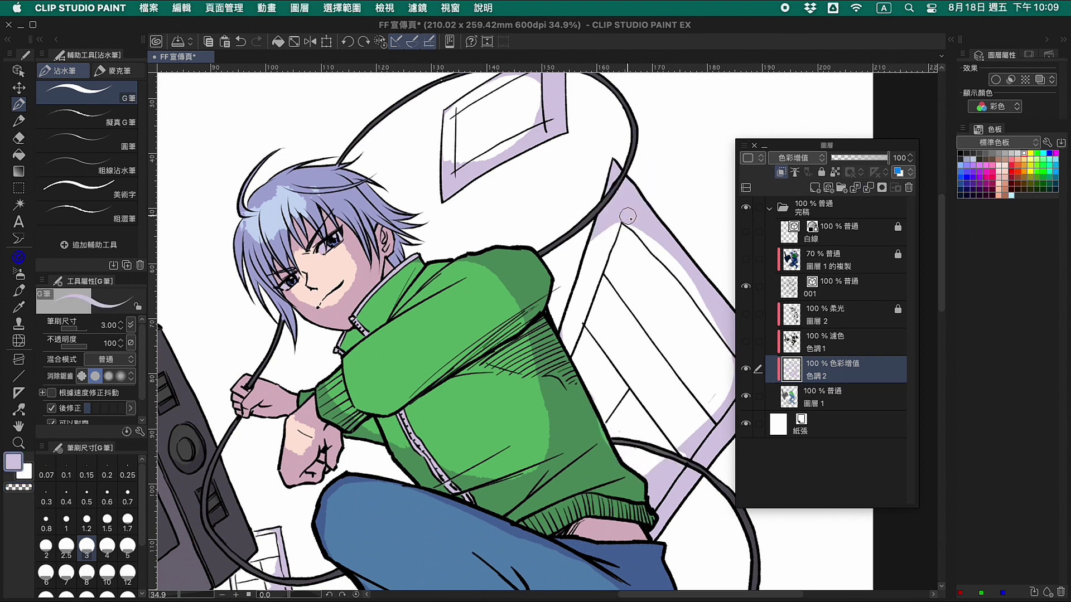
pyautogui.moveTo(602, 232); pyautogui.dragTo(719, 309)
pyautogui.moveTo(454, 163); pyautogui.dragTo(544, 80)
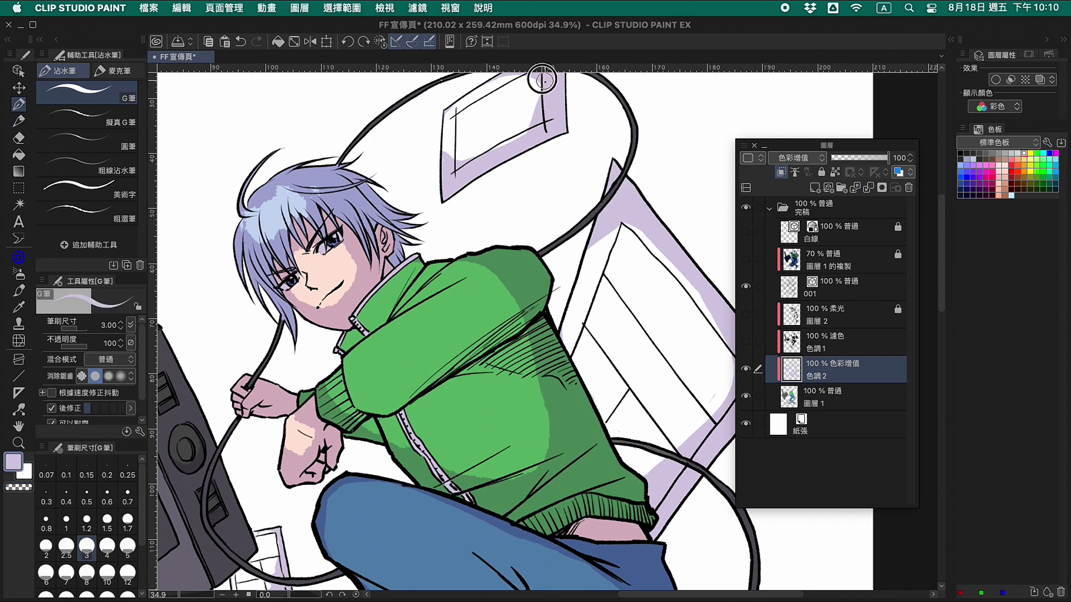
# Step: Paint sharper shadow shapes on the green jacket's sleeve and torso
pyautogui.moveTo(513, 345)
pyautogui.mouseDown()
pyautogui.moveTo(517, 307)
pyautogui.moveTo(516, 319)
pyautogui.moveTo(392, 315)
pyautogui.moveTo(461, 275)
pyautogui.moveTo(382, 288)
pyautogui.moveTo(413, 263)
pyautogui.mouseUp()
pyautogui.moveTo(407, 406)
pyautogui.mouseDown()
pyautogui.moveTo(468, 366)
pyautogui.moveTo(527, 349)
pyautogui.mouseUp()
pyautogui.moveTo(543, 390); pyautogui.dragTo(519, 471)
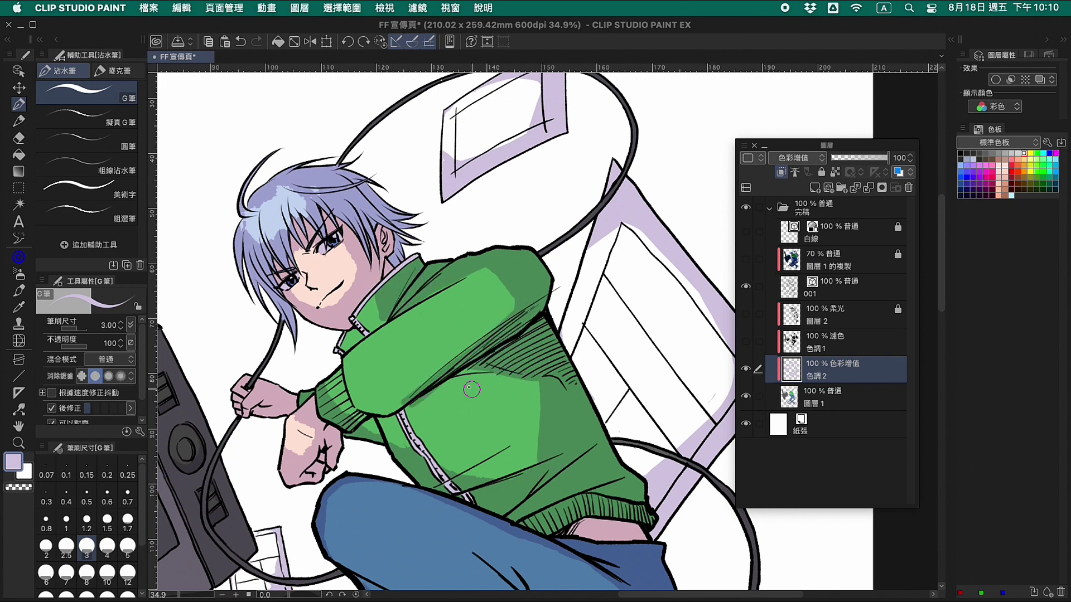
pyautogui.moveTo(472, 389); pyautogui.dragTo(424, 402)
pyautogui.moveTo(455, 469); pyautogui.dragTo(532, 428)
pyautogui.moveTo(532, 459); pyautogui.dragTo(467, 476)
pyautogui.moveTo(402, 444)
pyautogui.mouseDown()
pyautogui.moveTo(371, 428)
pyautogui.moveTo(449, 382)
pyautogui.mouseUp()
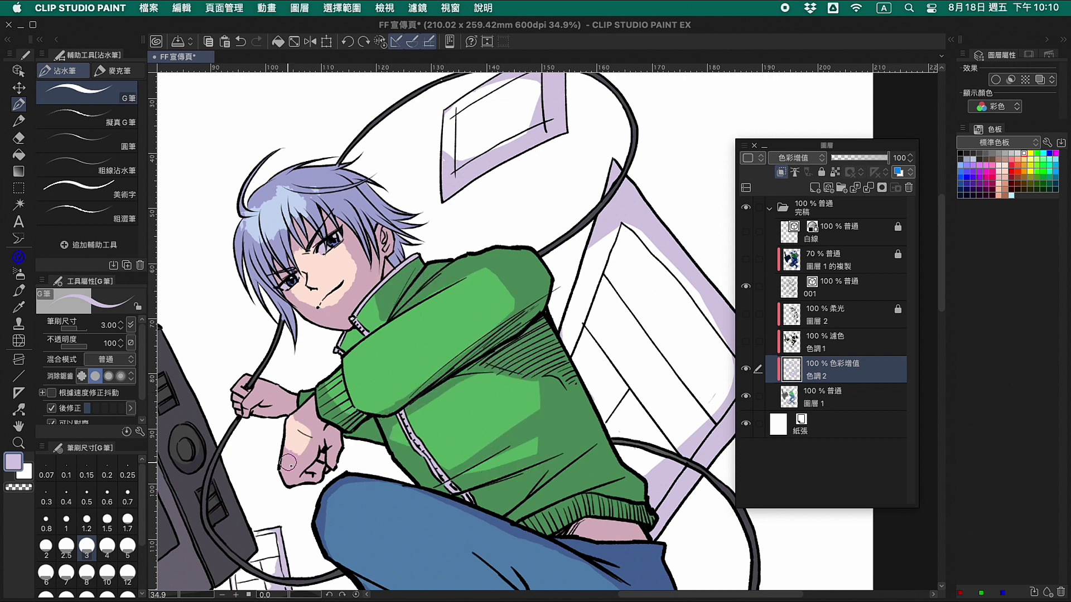
# Step: Refine the shadows on the character's fist, face and hair, using pen sizes 1 and 1.5 for the fine areas
pyautogui.moveTo(288, 462); pyautogui.dragTo(278, 478)
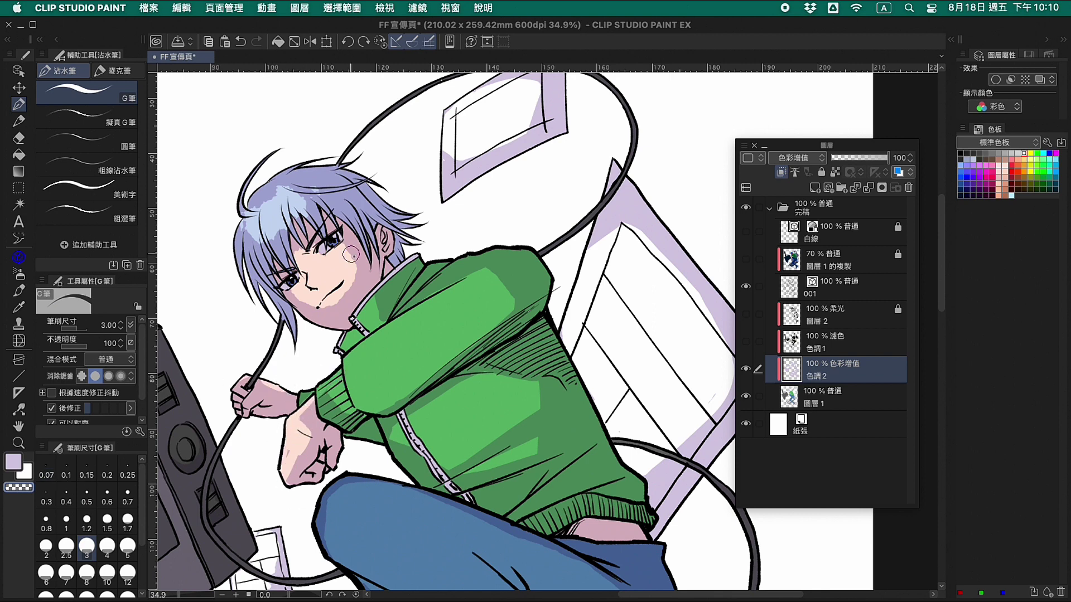
pyautogui.moveTo(351, 254)
pyautogui.mouseDown()
pyautogui.moveTo(361, 292)
pyautogui.moveTo(307, 312)
pyautogui.moveTo(293, 303)
pyautogui.moveTo(350, 282)
pyautogui.mouseUp()
pyautogui.click(68, 520)
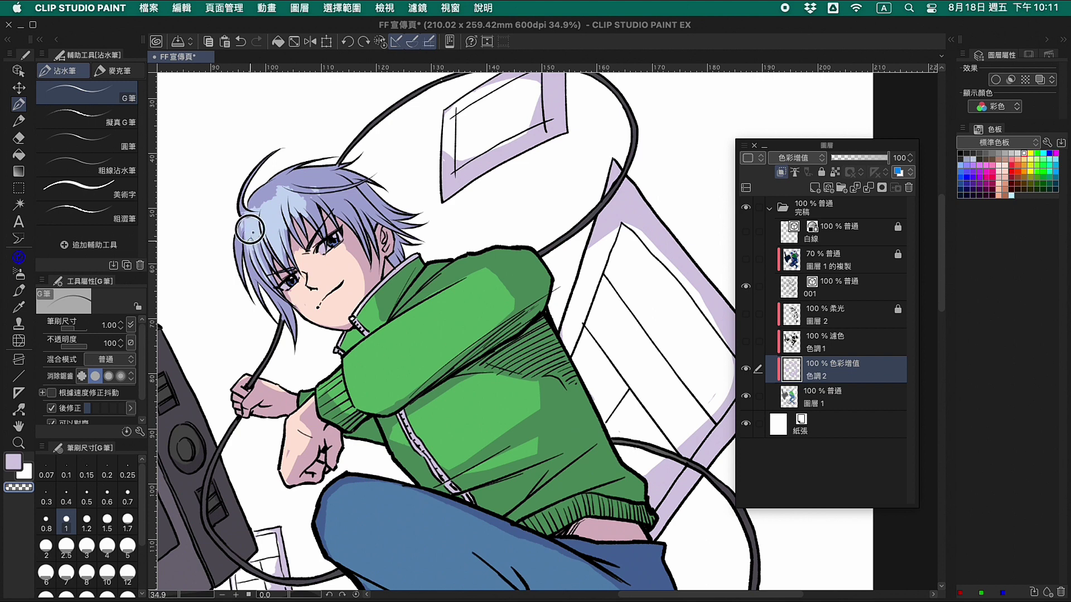
pyautogui.press(']')
pyautogui.press(']')
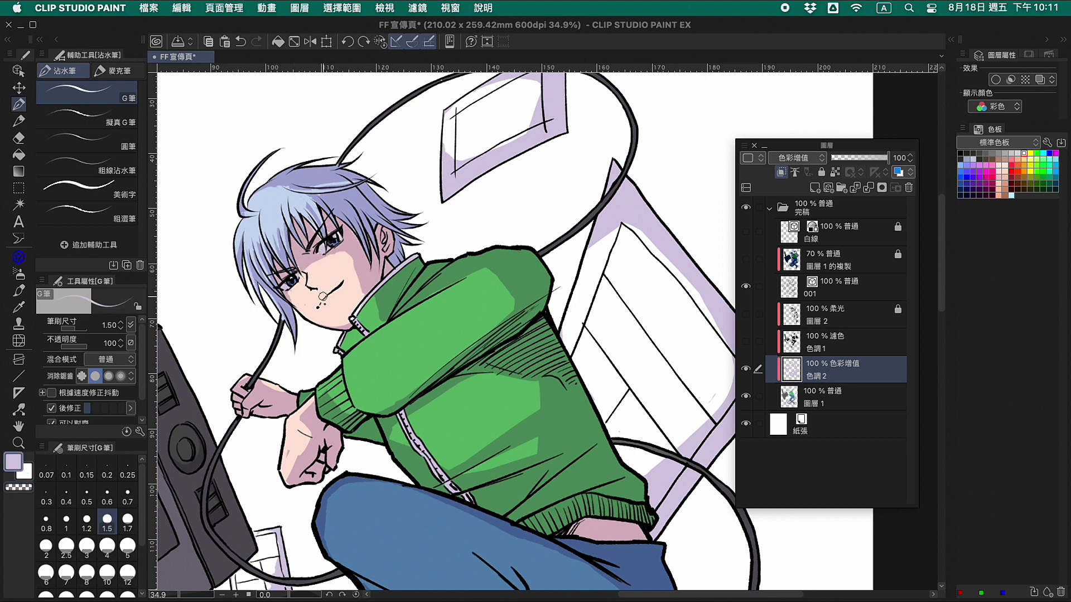
# Step: Smooth the highlight edges on the computer mouse and clear a highlight on the toe of the lower shoe
pyautogui.moveTo(942, 299); pyautogui.dragTo(958, 450)
pyautogui.moveTo(418, 276); pyautogui.dragTo(418, 276)
pyautogui.moveTo(241, 313); pyautogui.dragTo(230, 322)
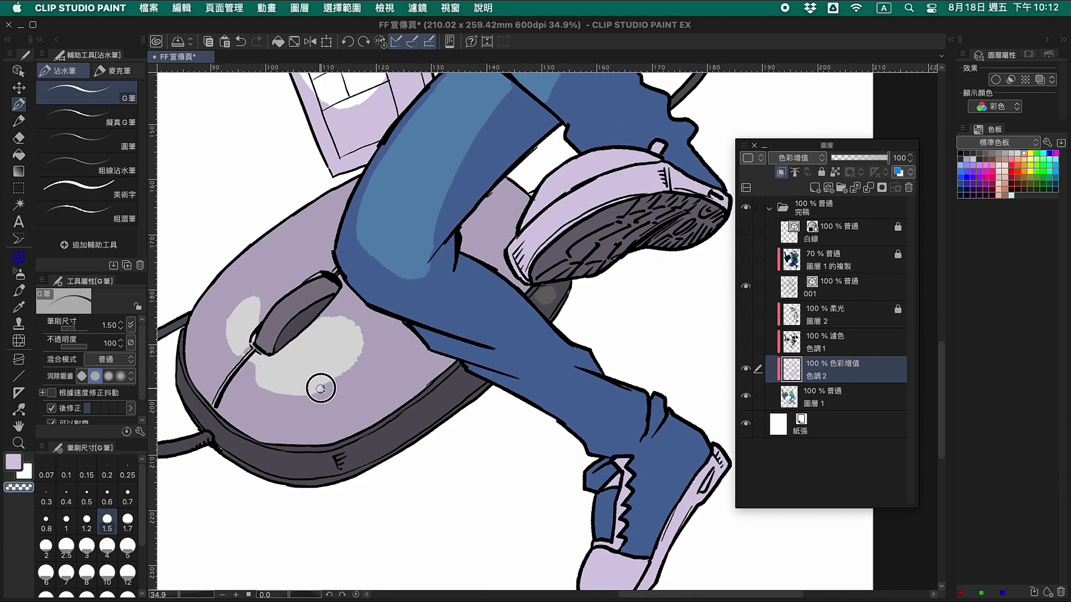
pyautogui.scroll(-5, 657, 582)
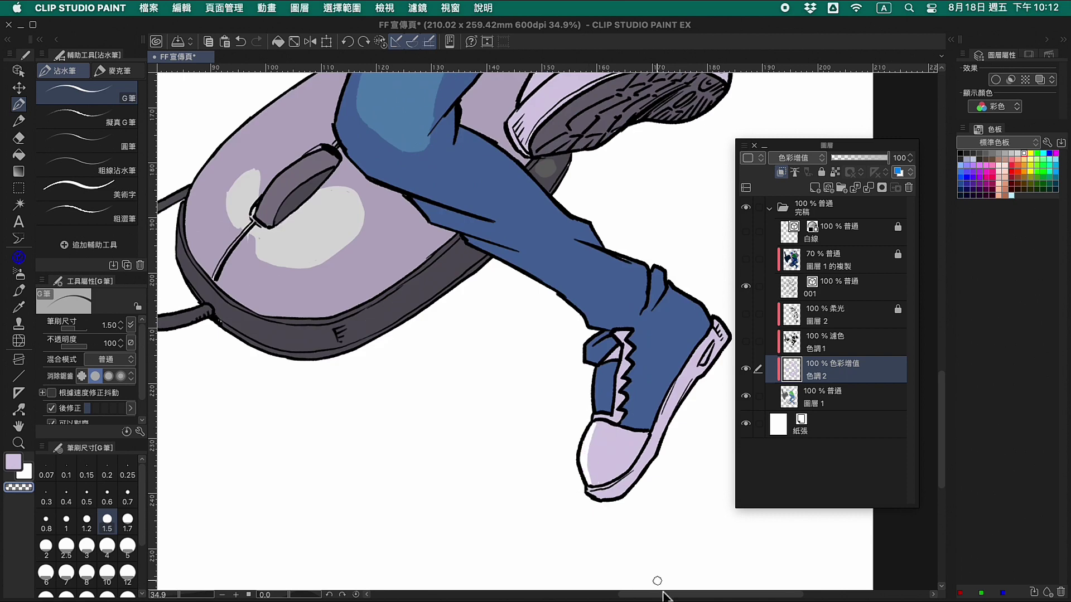
# Step: Set the pen size to 5 and smooth the shading edges along the stylus and the tablet corner beside it
pyautogui.hscroll(-15, 662, 596)
pyautogui.scroll(10, 945, 411)
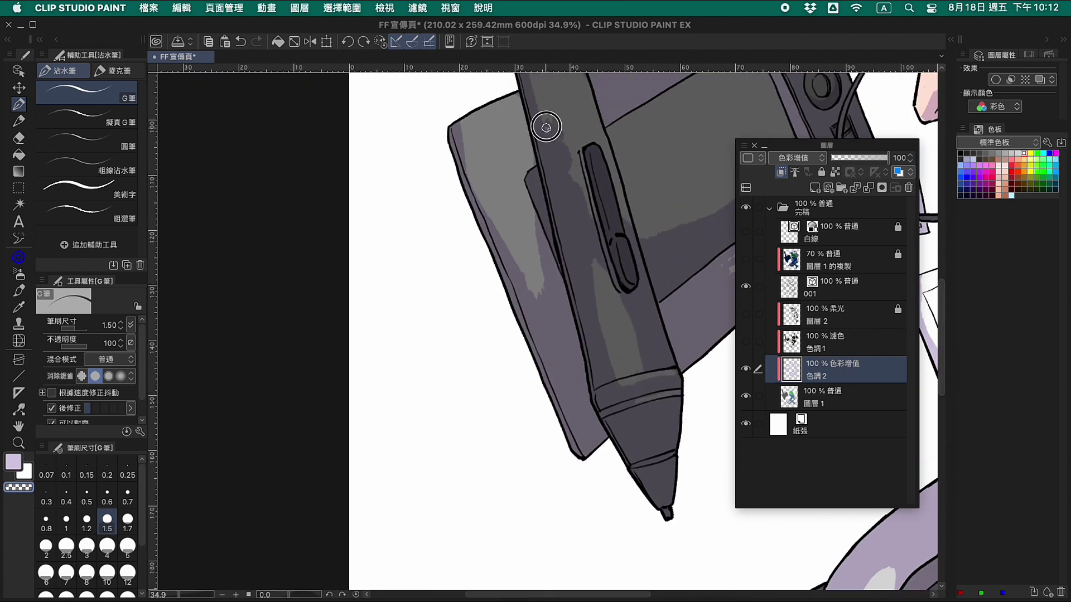
pyautogui.press(']')
pyautogui.press(']')
pyautogui.press(']')
pyautogui.press(']')
pyautogui.press(']')
pyautogui.press(']')
pyautogui.moveTo(554, 119); pyautogui.dragTo(603, 357)
pyautogui.moveTo(476, 172); pyautogui.dragTo(525, 290)
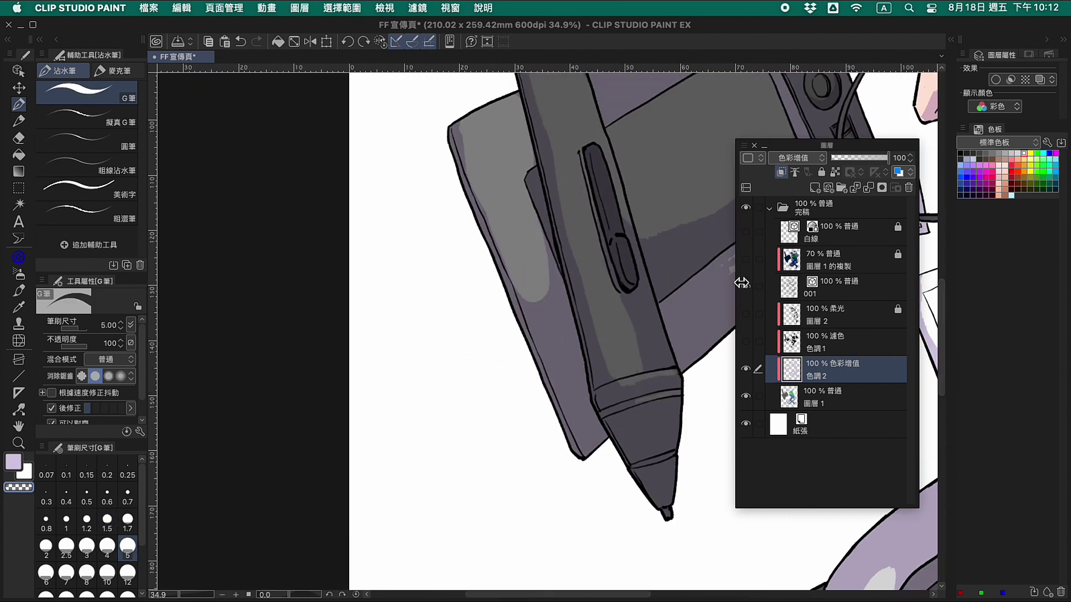
# Step: Dock the layer palette back in place and smooth the highlight on the tablet's border below the drawing area
pyautogui.moveTo(792, 145); pyautogui.dragTo(1016, 243)
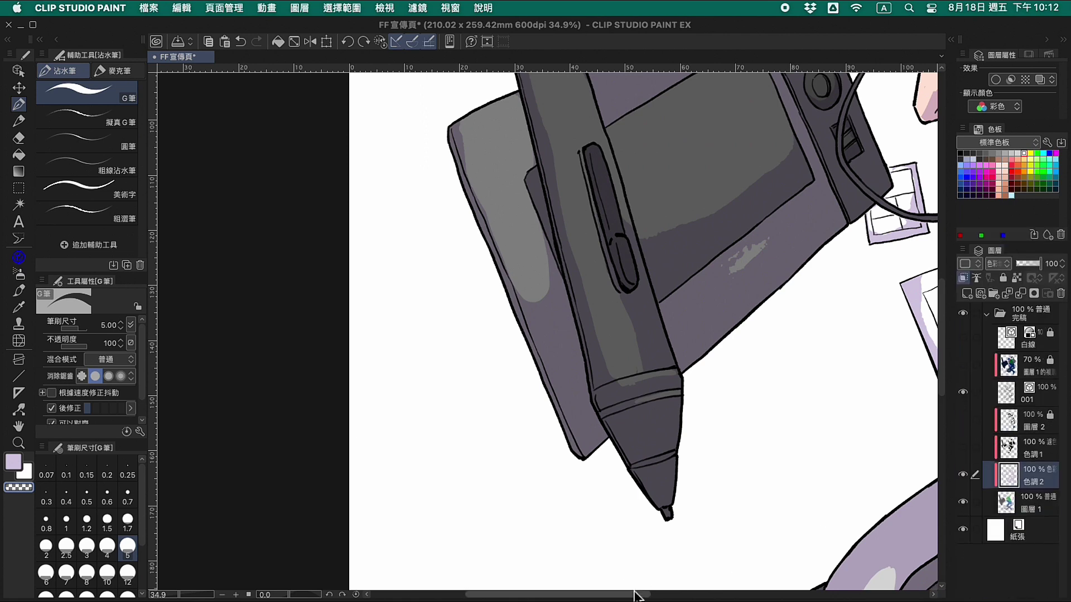
pyautogui.moveTo(639, 594); pyautogui.dragTo(700, 595)
pyautogui.moveTo(535, 229); pyautogui.dragTo(472, 270)
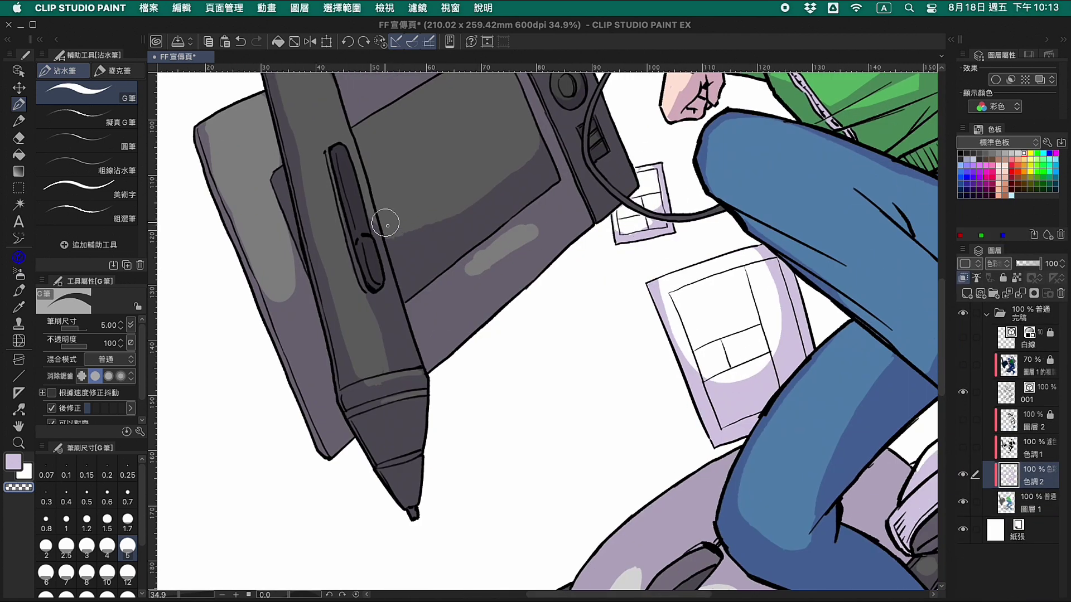
# Step: Set the pen size to 1.5 and refine the highlight on the tablet's upper border
pyautogui.press('[')
pyautogui.press('[')
pyautogui.press('[')
pyautogui.press('[')
pyautogui.press('[')
pyautogui.press('[')
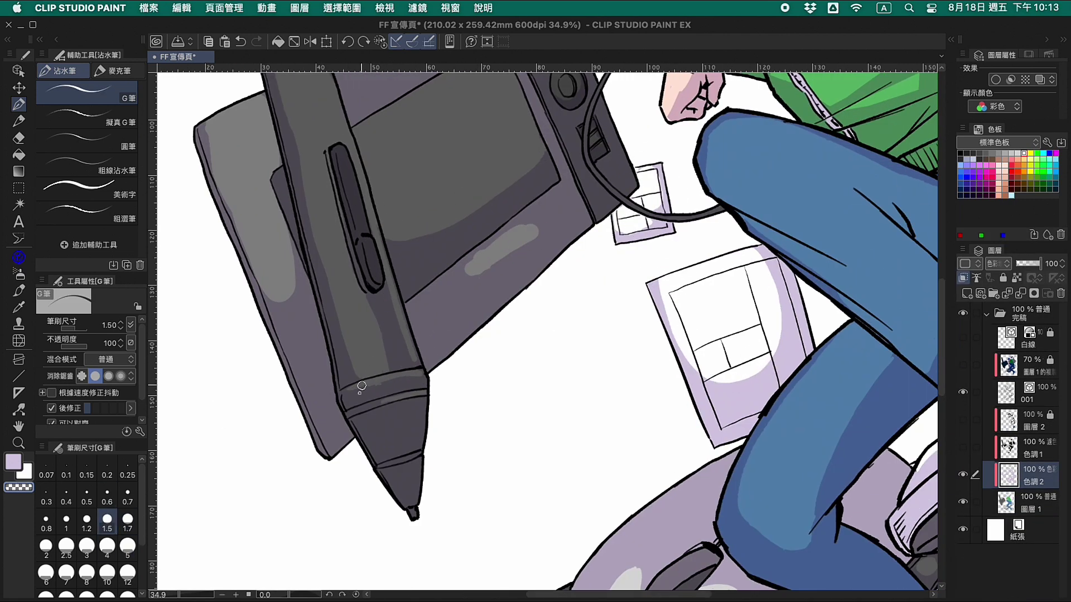
pyautogui.scroll(5, 422, 512)
pyautogui.moveTo(445, 215); pyautogui.dragTo(383, 231)
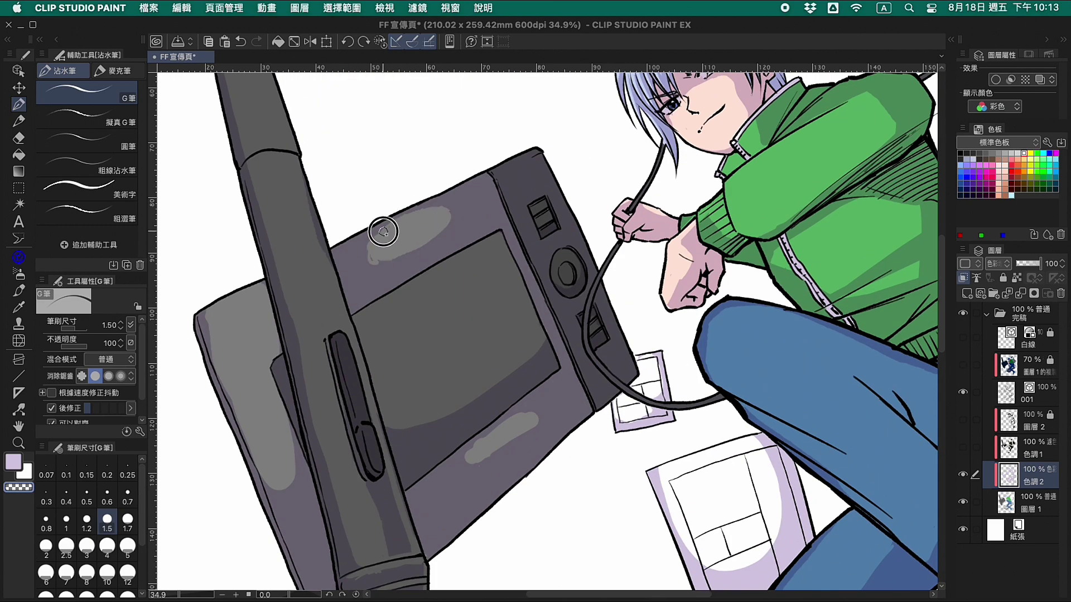
pyautogui.click(295, 43)
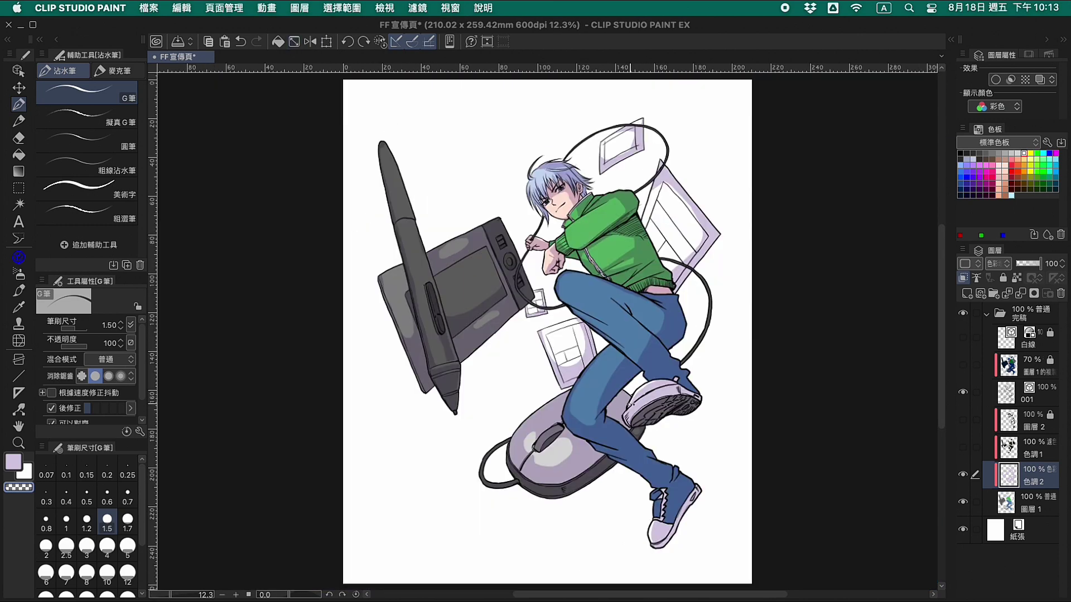
# Step: On layer 色調 1, set the pen size to 7 and smooth the shading edges along the stylus body
pyautogui.click(1037, 454)
pyautogui.keyDown('super'); pyautogui.click(481, 241); pyautogui.keyUp('super')
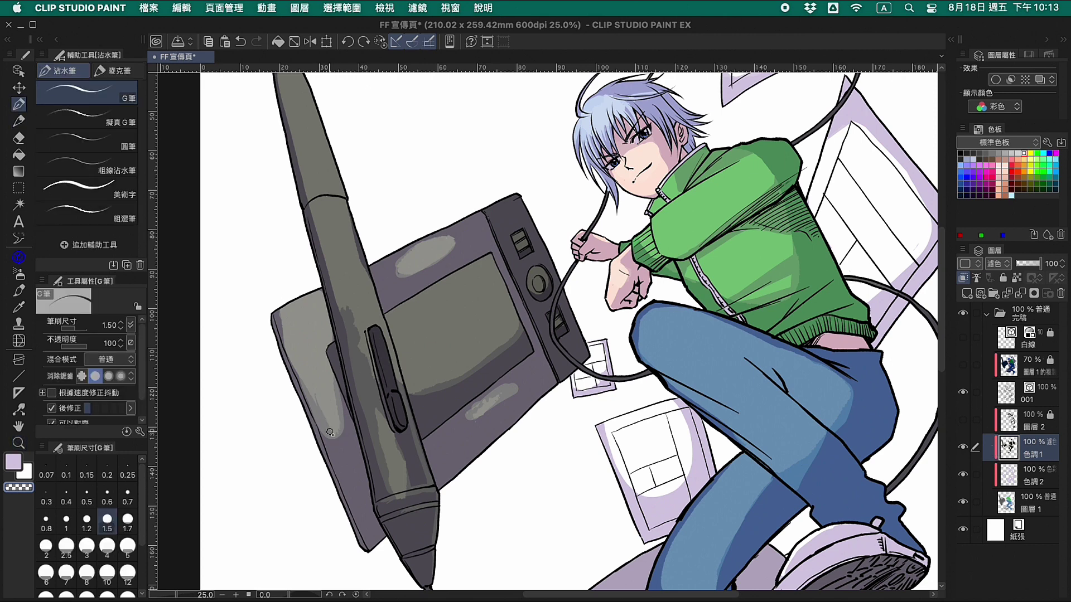
pyautogui.click(66, 573)
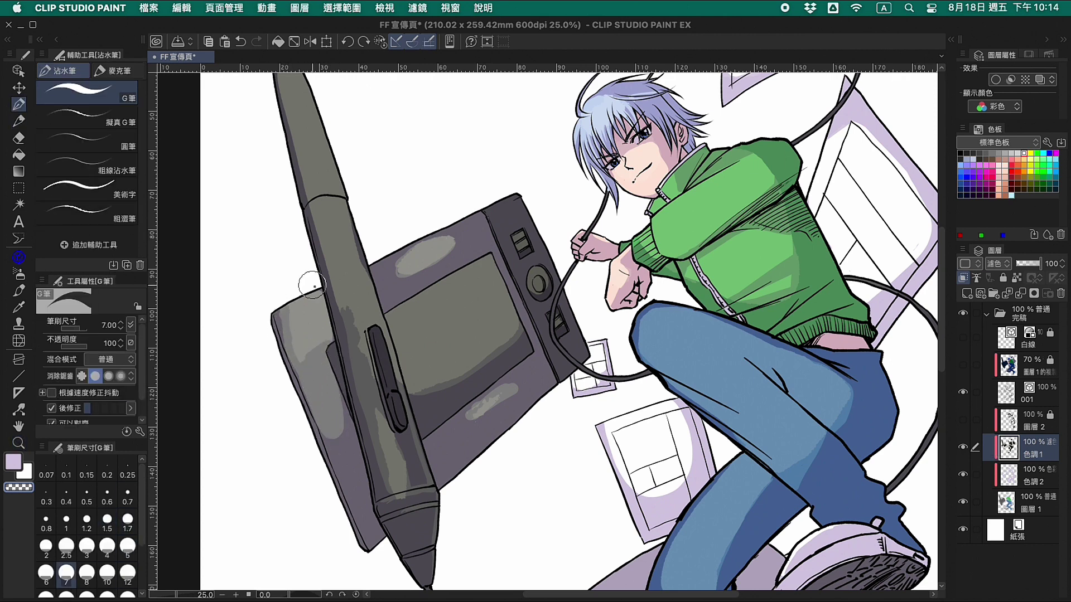
pyautogui.moveTo(323, 245); pyautogui.dragTo(398, 469)
pyautogui.scroll(3, 309, 211)
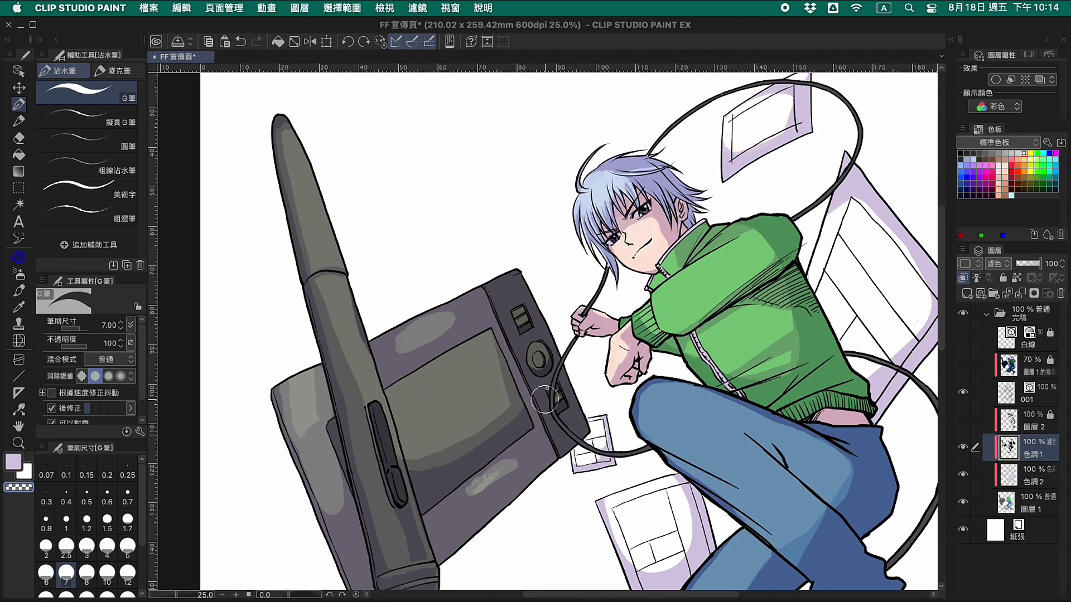
pyautogui.moveTo(361, 335); pyautogui.dragTo(385, 430)
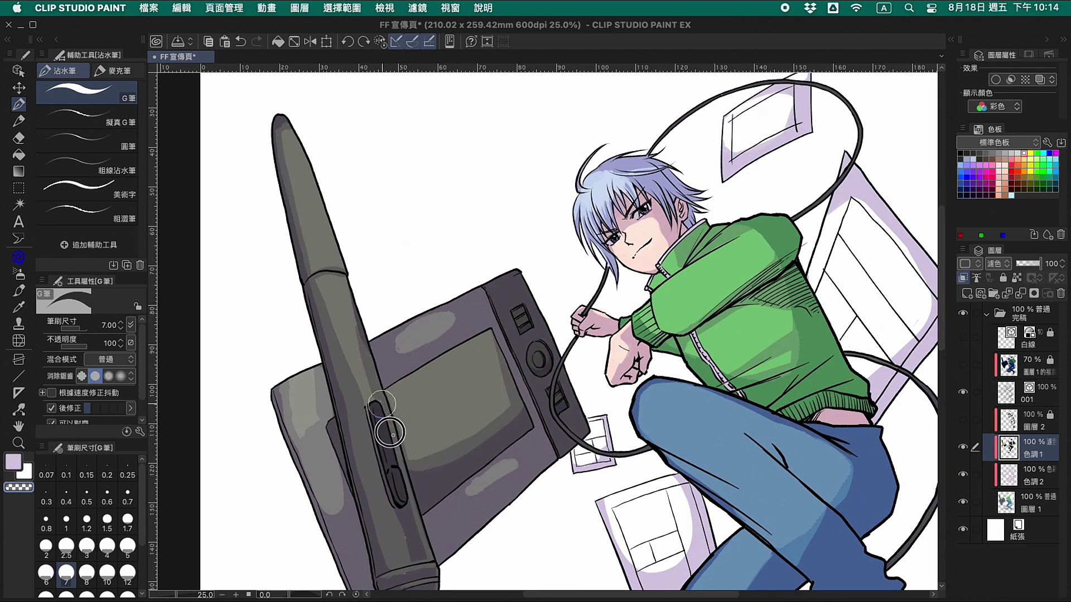
pyautogui.moveTo(326, 284); pyautogui.dragTo(357, 417)
# Step: Smooth the shading edge on the thigh of the character's jeans
pyautogui.moveTo(854, 468)
pyautogui.mouseDown()
pyautogui.moveTo(835, 506)
pyautogui.moveTo(775, 450)
pyautogui.moveTo(835, 511)
pyautogui.moveTo(802, 550)
pyautogui.mouseUp()
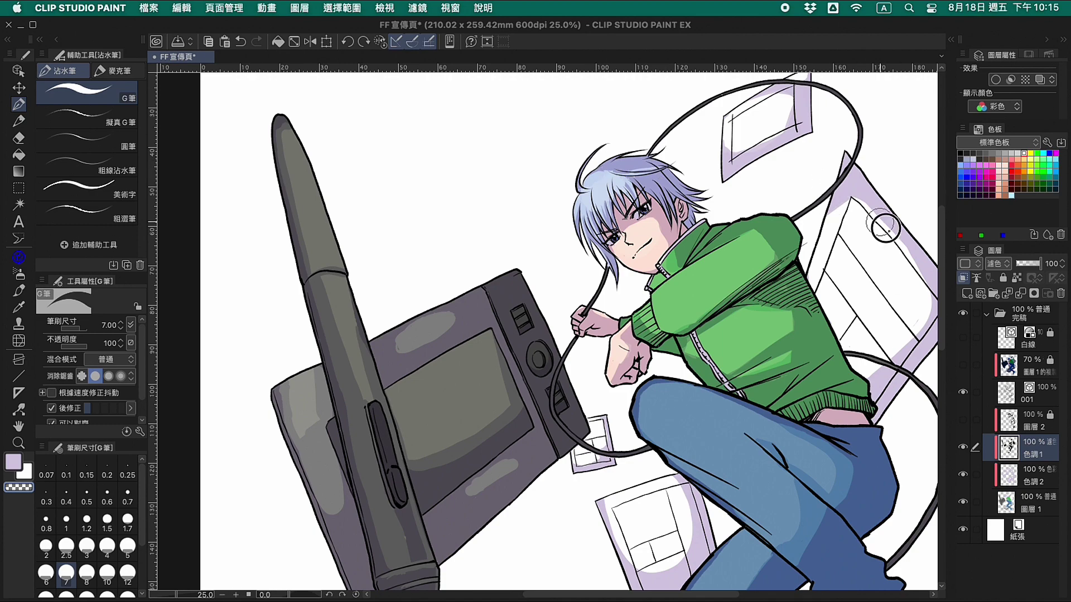
pyautogui.scroll(-10, 885, 226)
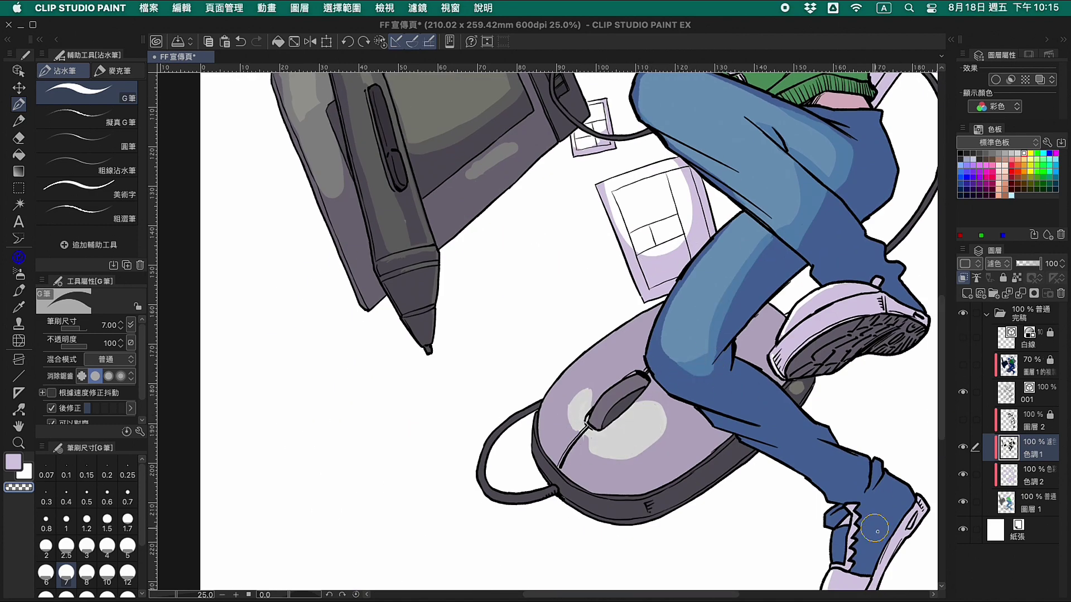
pyautogui.click(295, 41)
# Step: Start auto shading on layer 圖層 1 and set the shading type to smooth shading (平滑的陰影)
pyautogui.click(1036, 503)
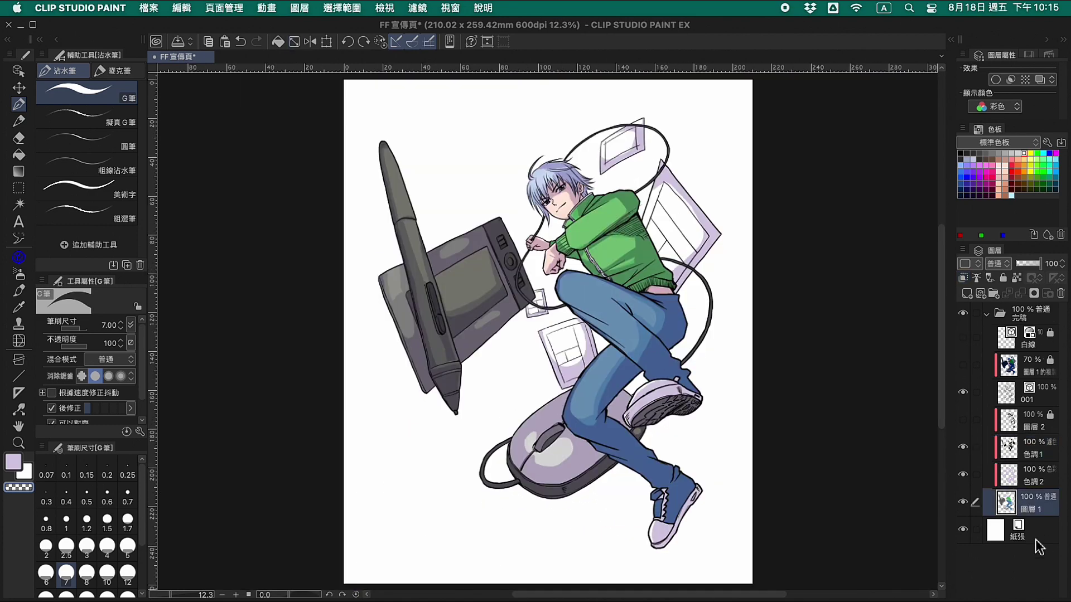
pyautogui.click(181, 8)
pyautogui.click(240, 256)
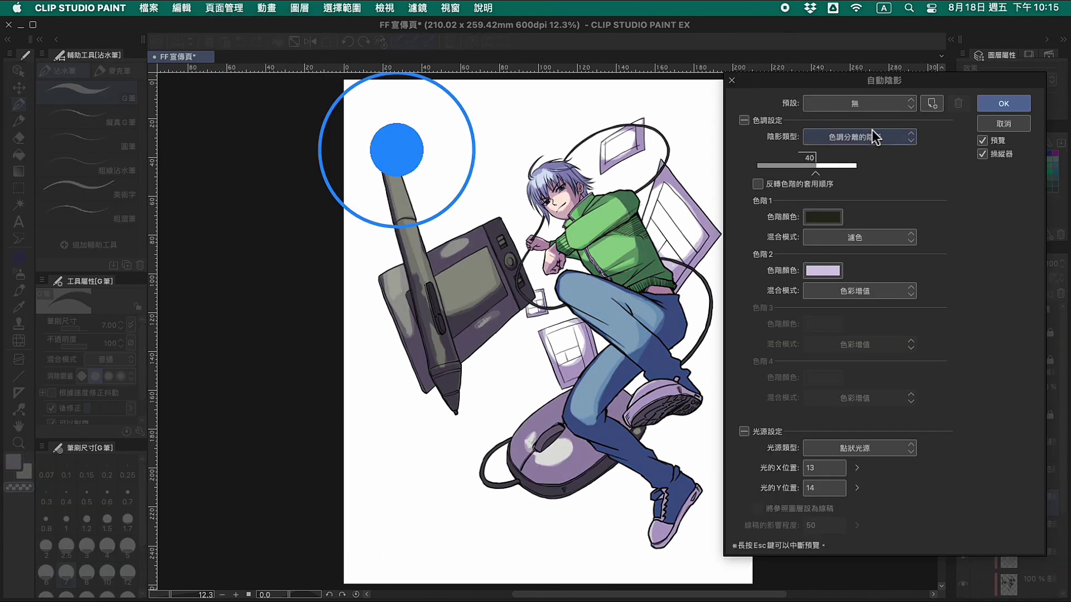
pyautogui.click(879, 138)
pyautogui.click(859, 162)
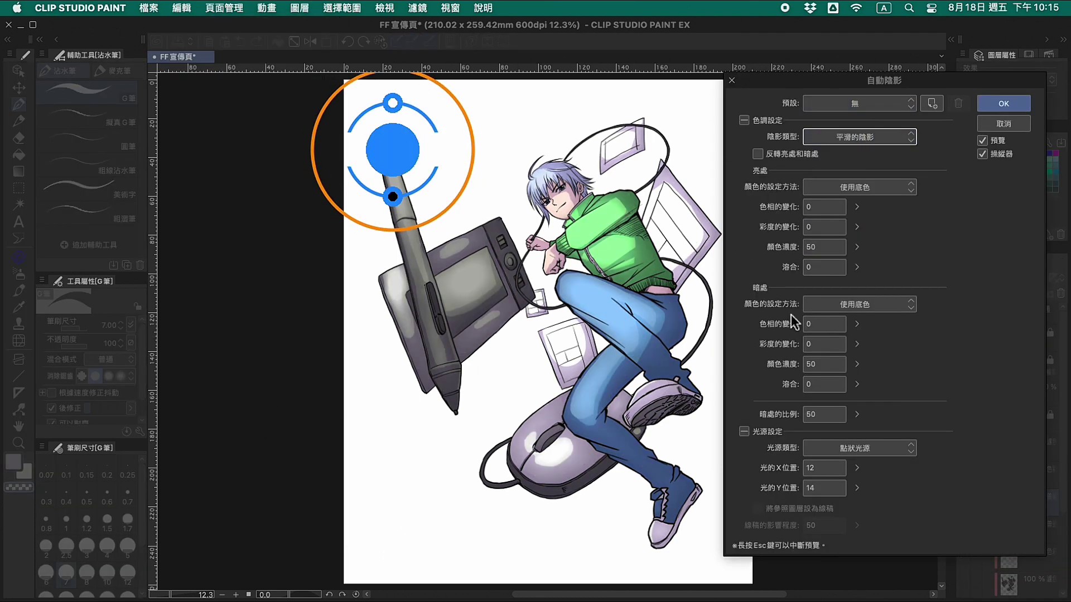
# Step: Adjust the light source to X 10, Y 13, with bright density 56, dark density 60 and dark ratio 10
pyautogui.moveTo(484, 148); pyautogui.dragTo(490, 152)
pyautogui.moveTo(392, 149); pyautogui.dragTo(383, 144)
pyautogui.moveTo(384, 98); pyautogui.dragTo(390, 98)
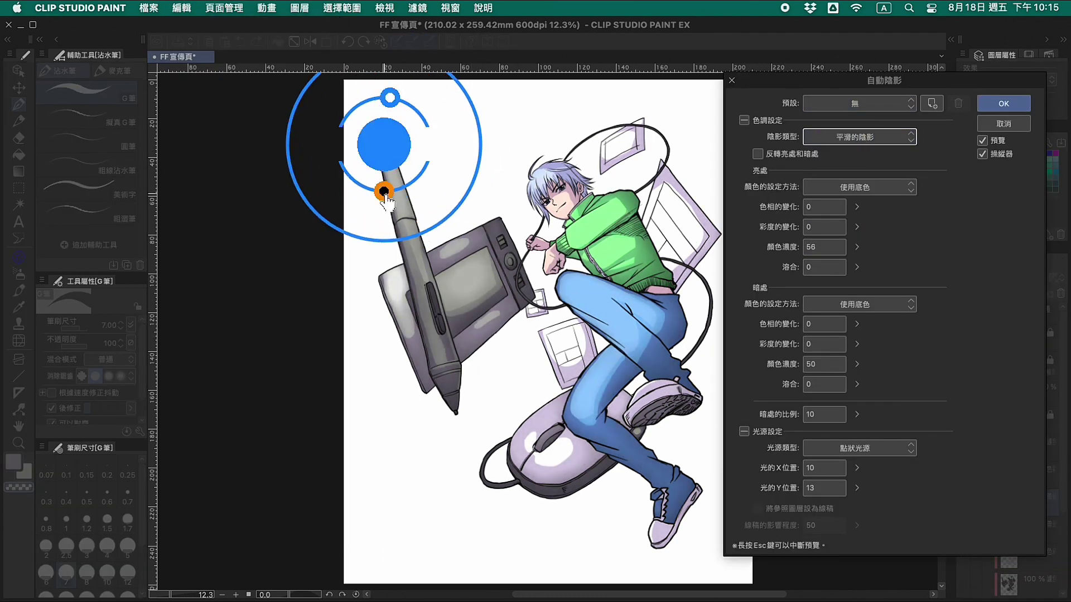
# Step: Try a different shading preset and move the light source to X 12, Y 11
pyautogui.click(855, 103)
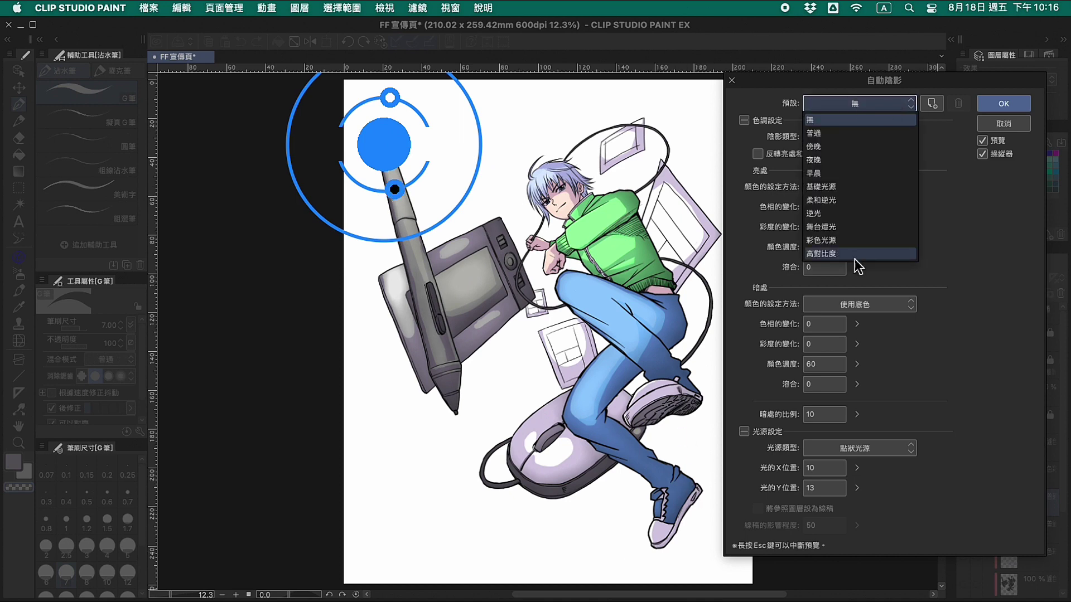
pyautogui.click(855, 263)
pyautogui.click(855, 103)
pyautogui.click(853, 263)
pyautogui.moveTo(452, 143); pyautogui.dragTo(397, 189)
pyautogui.moveTo(384, 145); pyautogui.dragTo(393, 135)
# Step: Change the base colour of the dark areas to magenta
pyautogui.click(822, 324)
pyautogui.click(866, 229)
pyautogui.click(795, 201)
pyautogui.click(1004, 162)
pyautogui.click(1003, 162)
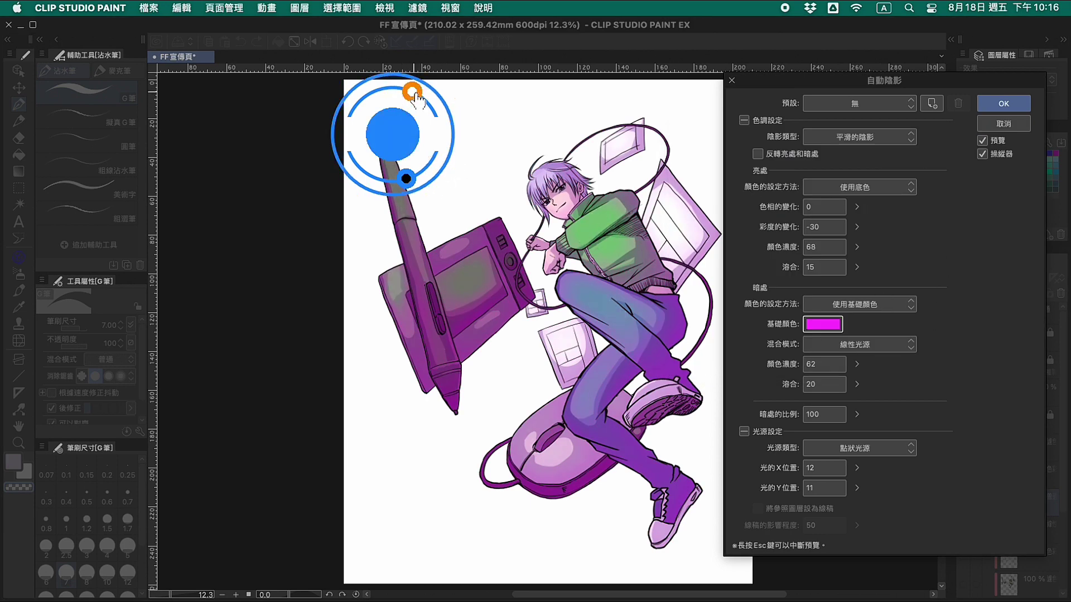
# Step: Choose the stage lighting preset (舞台燈光) and adjust the bright density to 94 and the dark density to 26
pyautogui.hscroll(2, 502, 167)
pyautogui.click(855, 103)
pyautogui.click(841, 230)
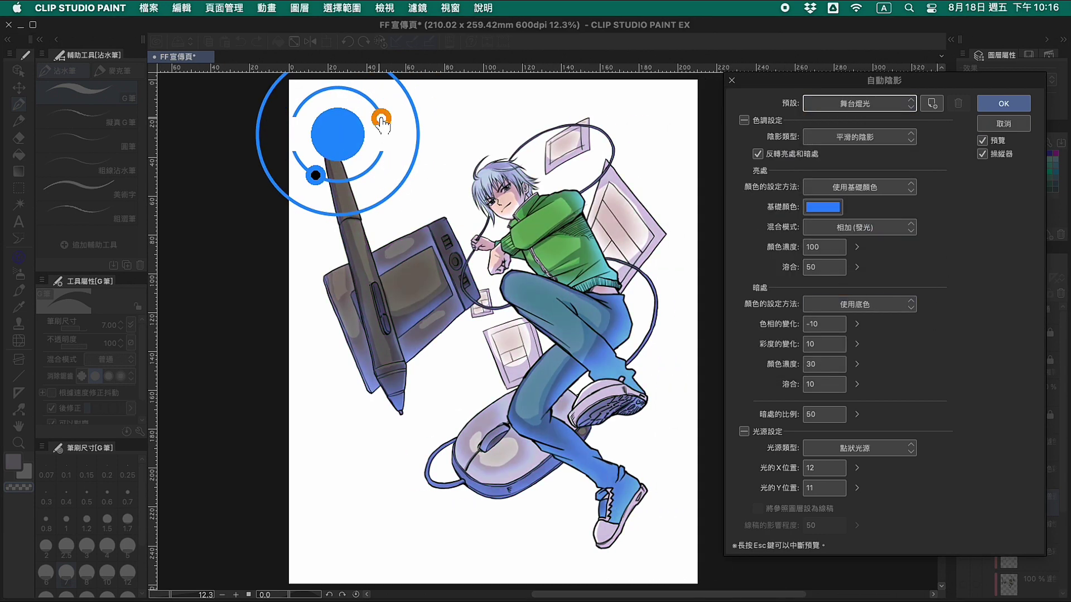
pyautogui.click(311, 173)
# Step: Change the base colour of the bright areas to magenta and apply the auto shading
pyautogui.click(823, 207)
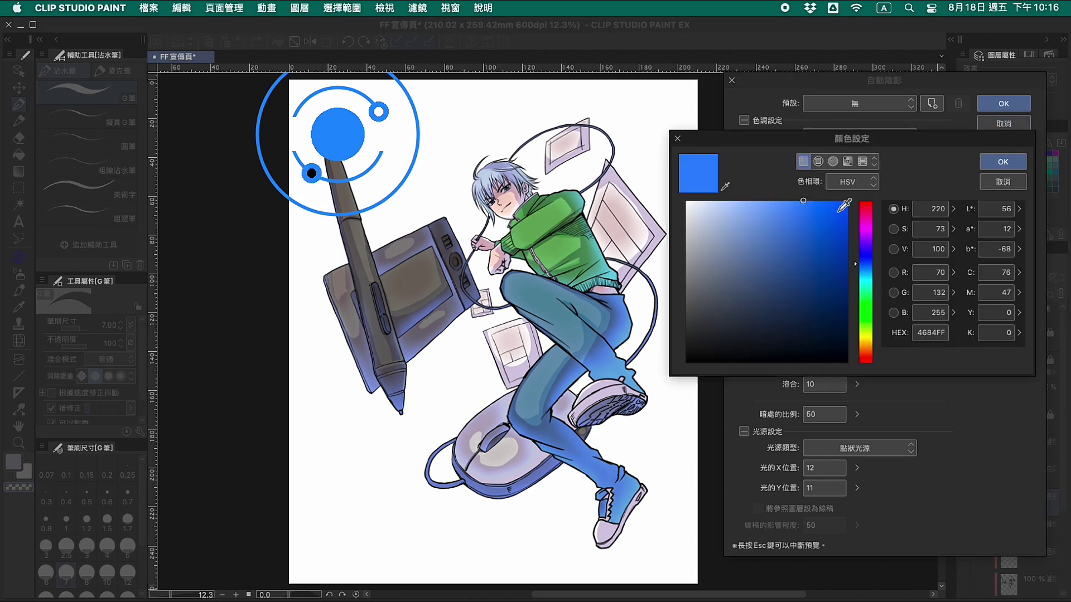
pyautogui.click(863, 221)
pyautogui.click(1005, 160)
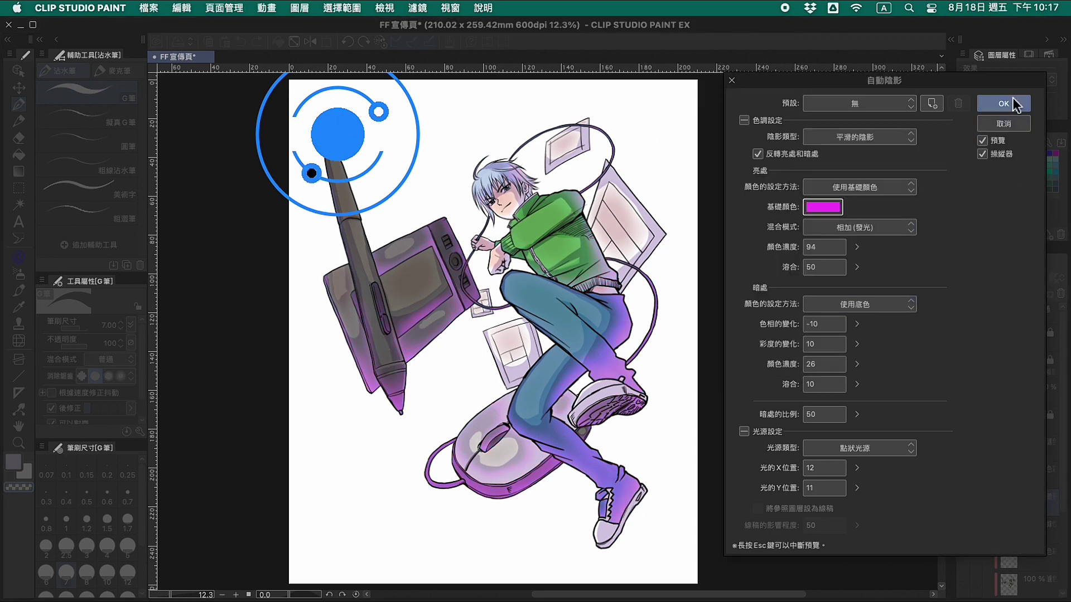
pyautogui.press('Return')
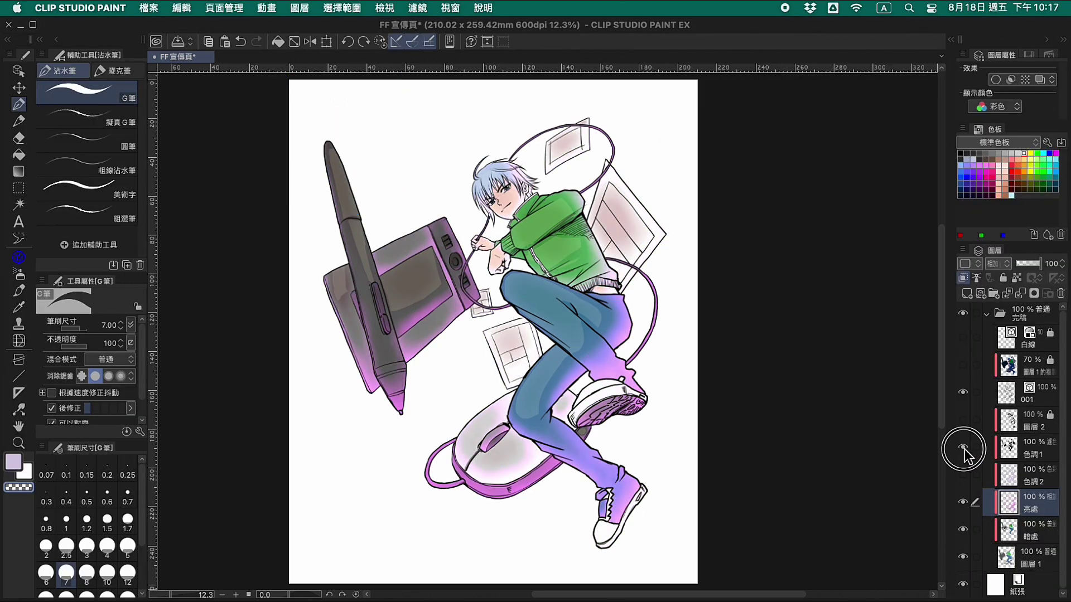
# Step: On layer 色調 1, soften the shading edges on the jeans and jacket using the soft airbrush at size 6 with transparent colour
pyautogui.press('b')
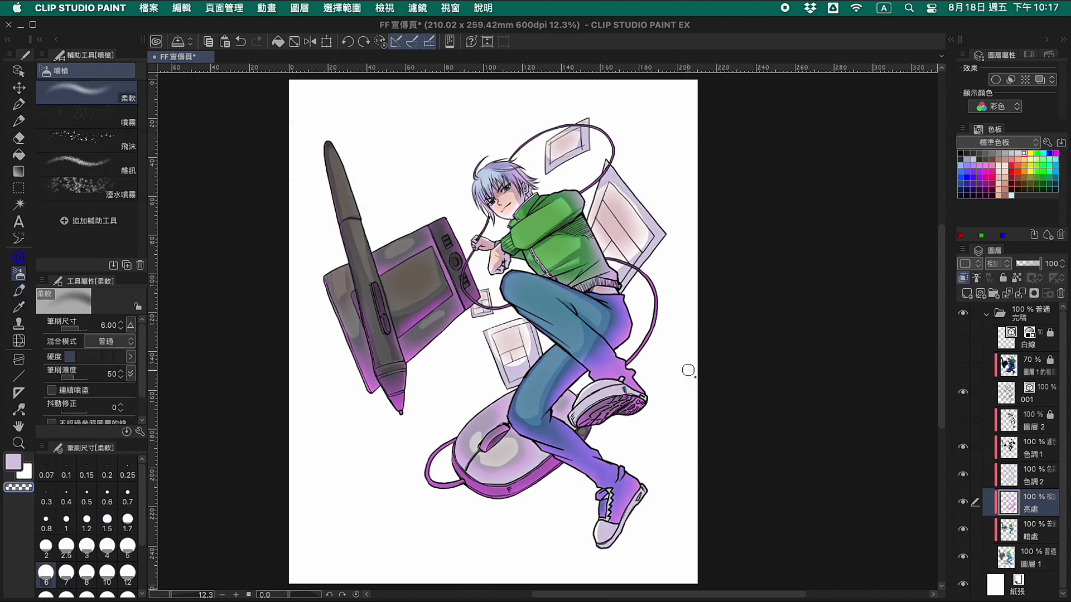
pyautogui.moveTo(169, 595); pyautogui.dragTo(176, 594)
pyautogui.click(1009, 448)
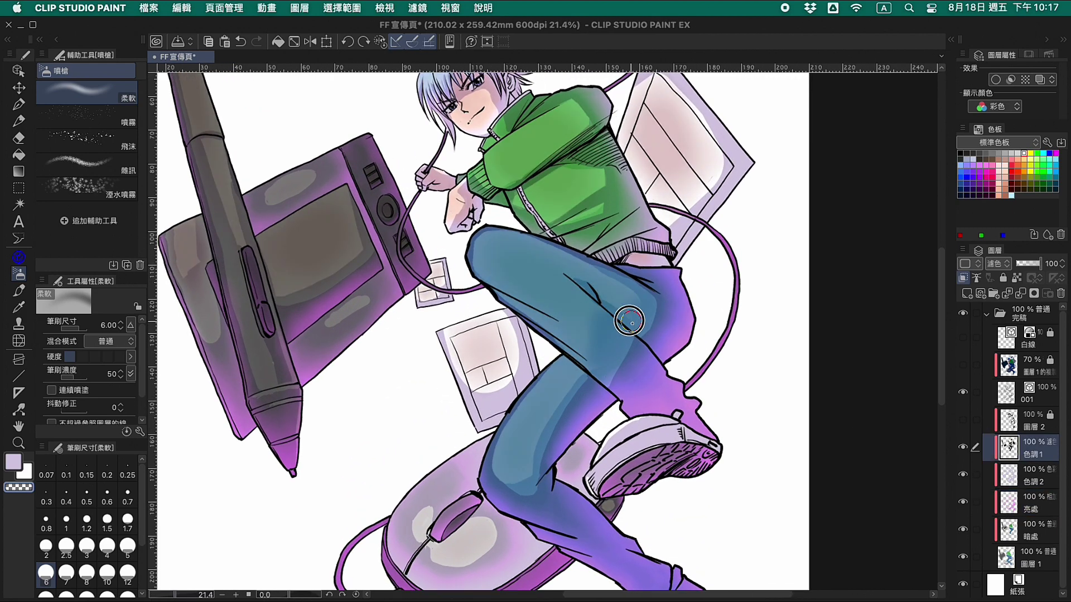
pyautogui.moveTo(582, 385); pyautogui.dragTo(509, 480)
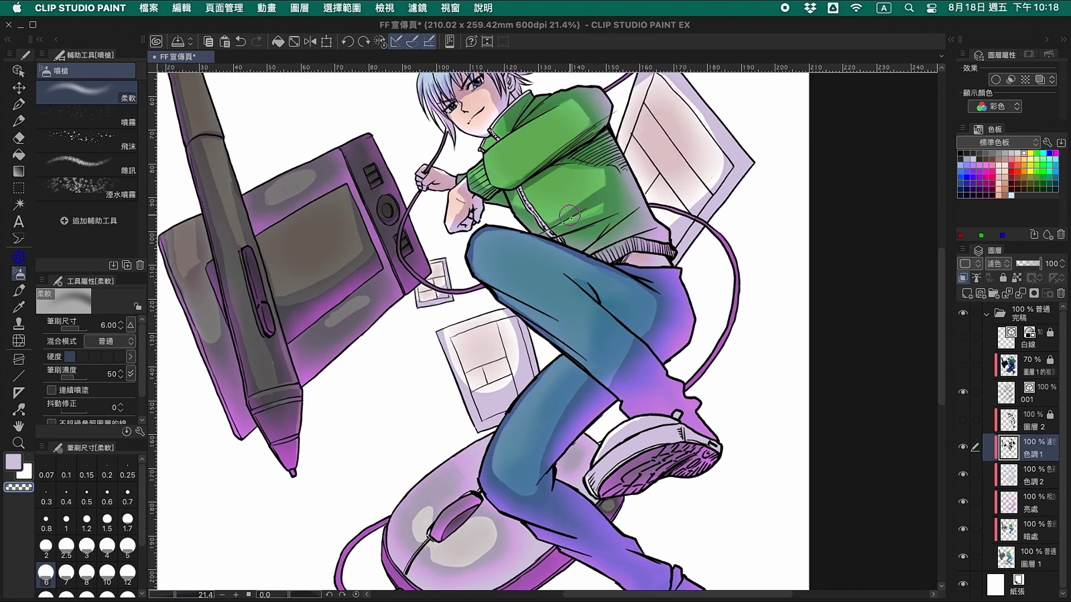
pyautogui.moveTo(569, 217); pyautogui.dragTo(574, 106)
# Step: Soften the shading edges on the tablet and along the stylus with the airbrush
pyautogui.moveTo(341, 322)
pyautogui.mouseDown()
pyautogui.moveTo(349, 262)
pyautogui.moveTo(269, 281)
pyautogui.moveTo(324, 271)
pyautogui.mouseUp()
pyautogui.moveTo(227, 234); pyautogui.dragTo(198, 141)
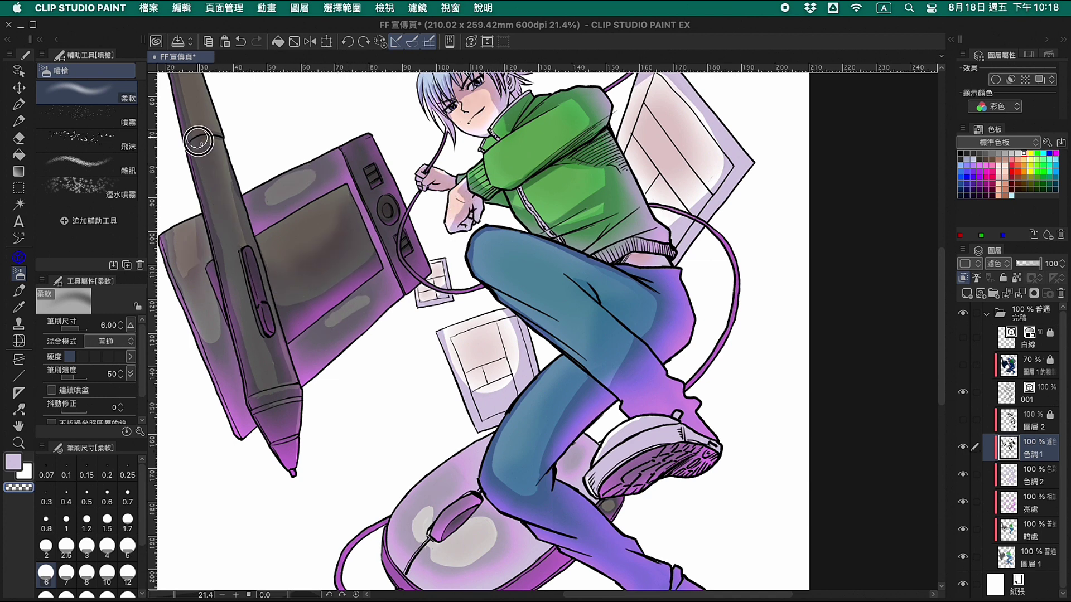
pyautogui.moveTo(260, 399); pyautogui.dragTo(248, 360)
pyautogui.moveTo(941, 324); pyautogui.dragTo(942, 285)
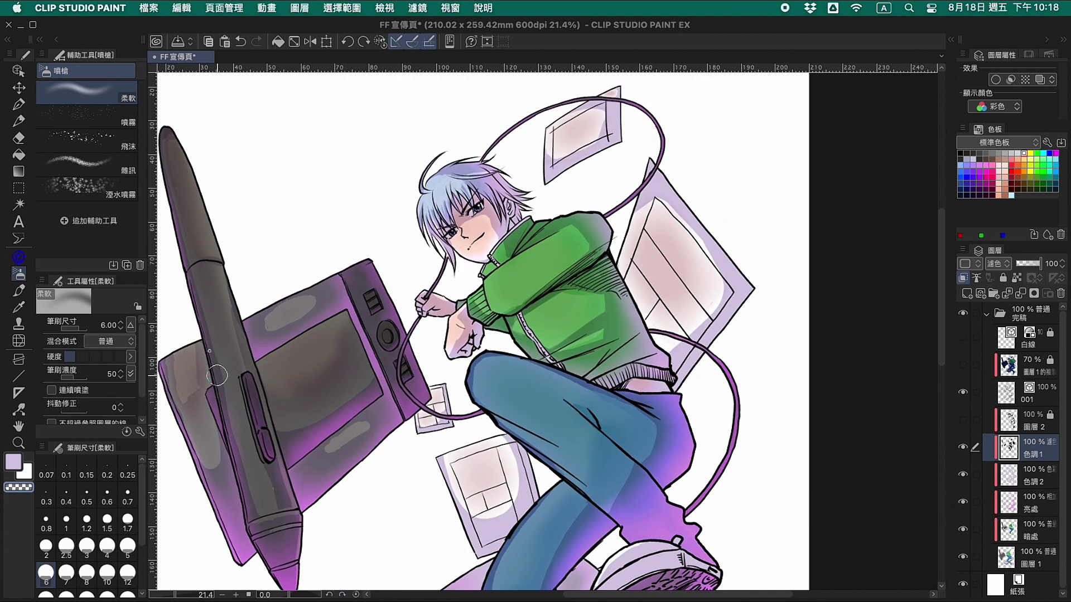
pyautogui.moveTo(232, 356); pyautogui.dragTo(225, 284)
pyautogui.moveTo(942, 286); pyautogui.dragTo(941, 331)
# Step: On layer 色調 2, blend the shading across the jeans, jacket, tablet and mouse with the soft airbrush
pyautogui.click(1027, 475)
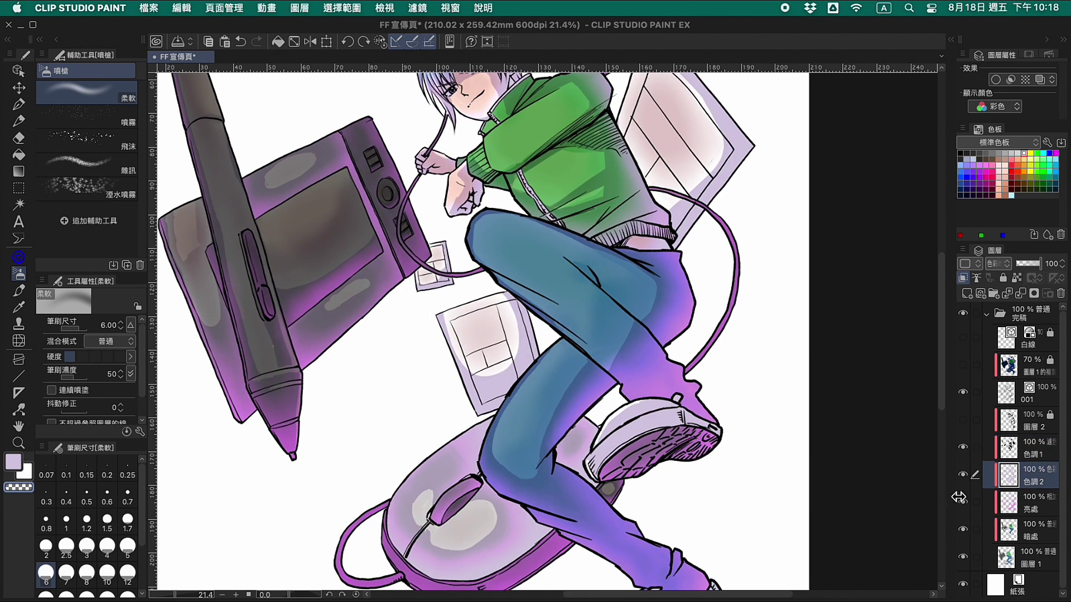
pyautogui.moveTo(544, 464)
pyautogui.mouseDown()
pyautogui.moveTo(521, 480)
pyautogui.moveTo(626, 337)
pyautogui.moveTo(639, 269)
pyautogui.mouseUp()
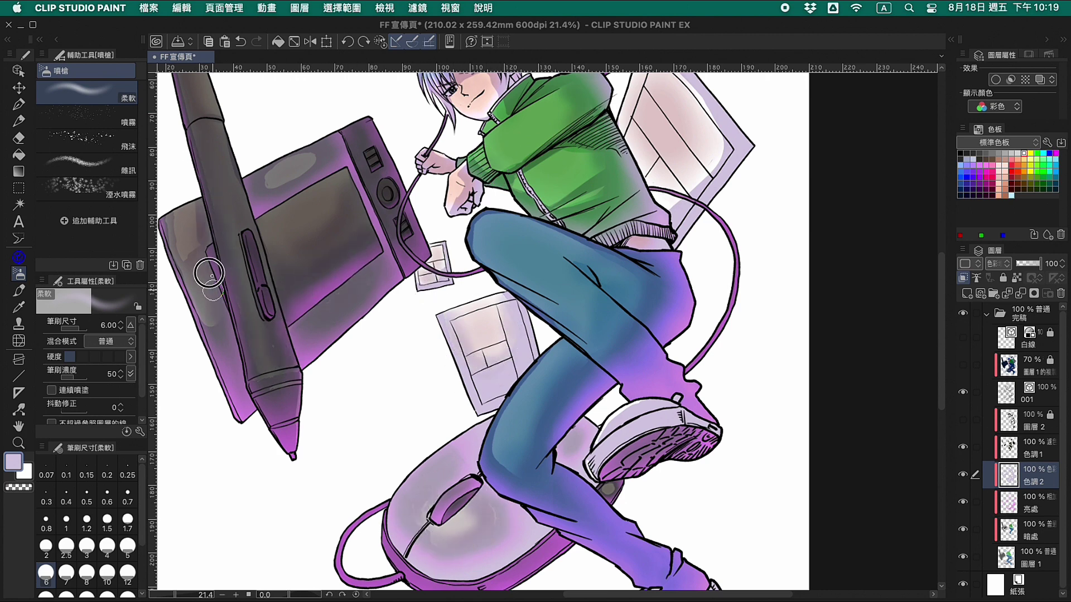
pyautogui.scroll(5, 668, 150)
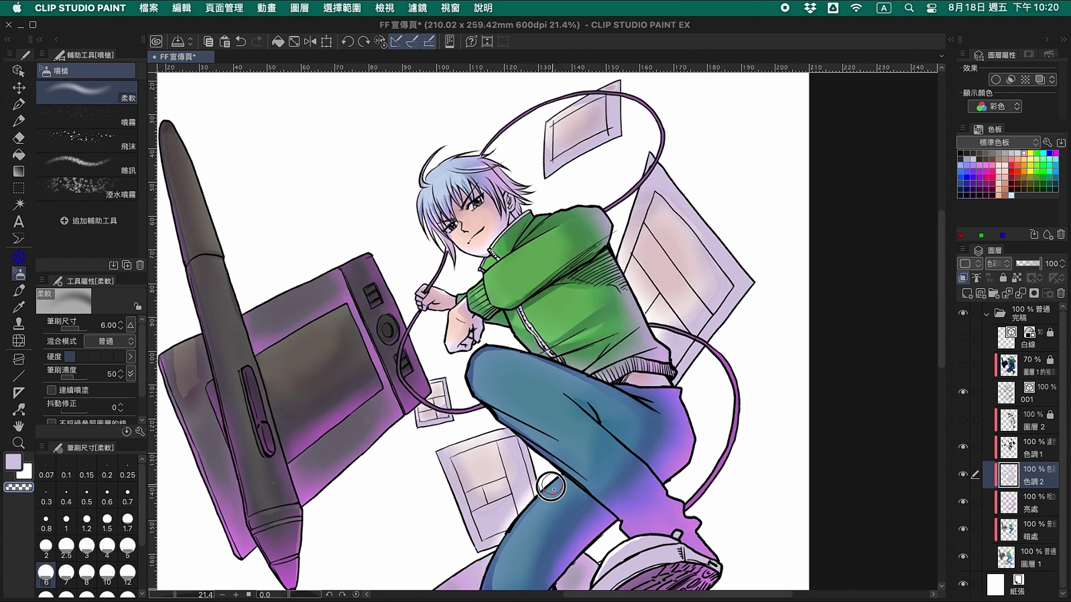
# Step: Show layer 圖層 2 and the copy of 圖層 1
pyautogui.press('super+0')
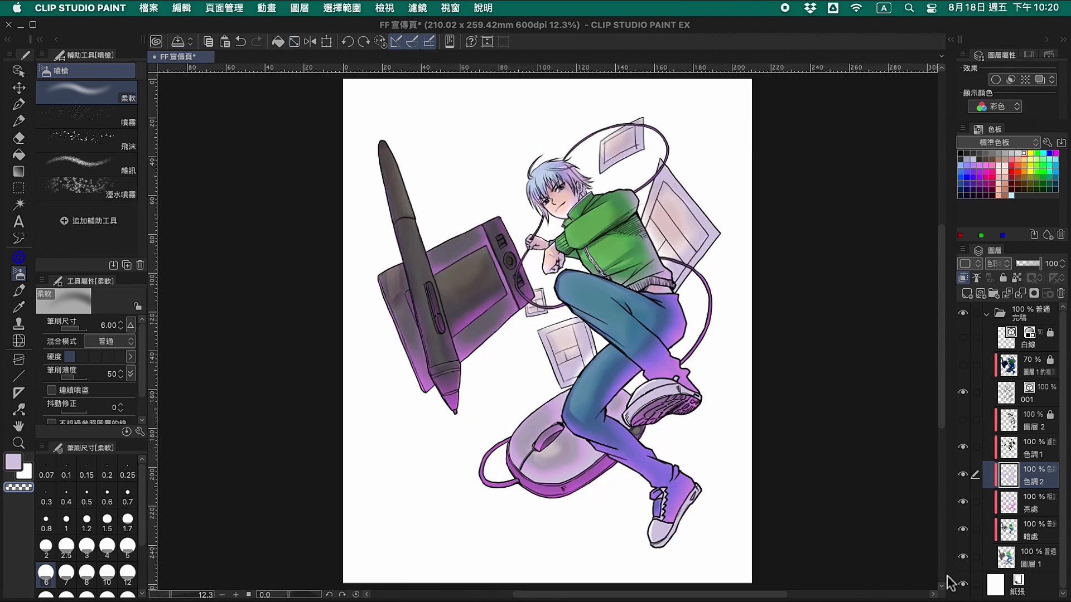
pyautogui.click(963, 419)
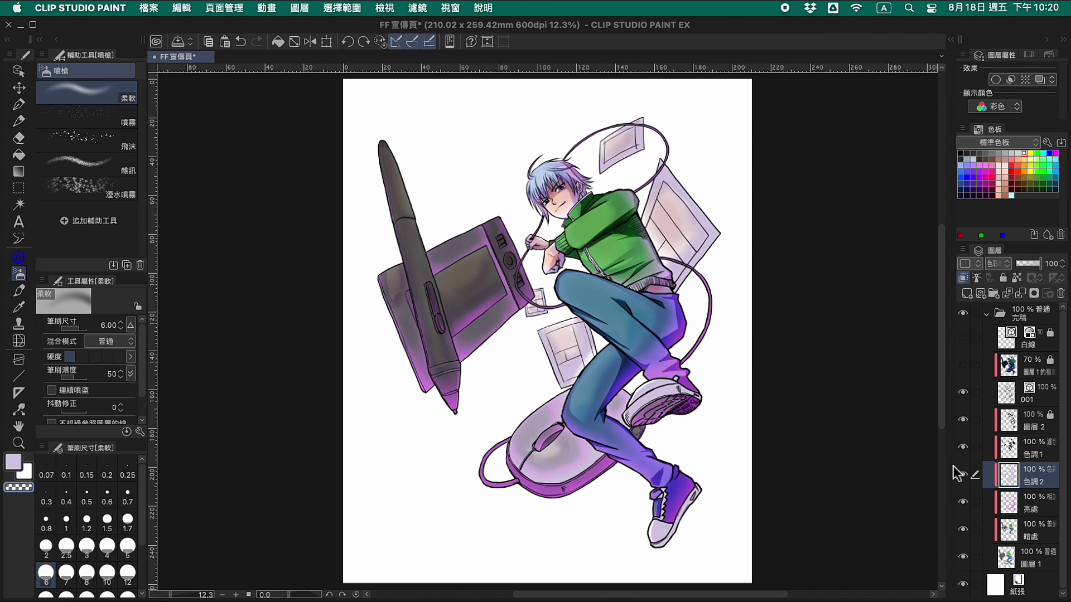
pyautogui.click(963, 364)
# Step: Unlock the copy of 圖層 1 and set its opacity to 54%
pyautogui.click(1029, 369)
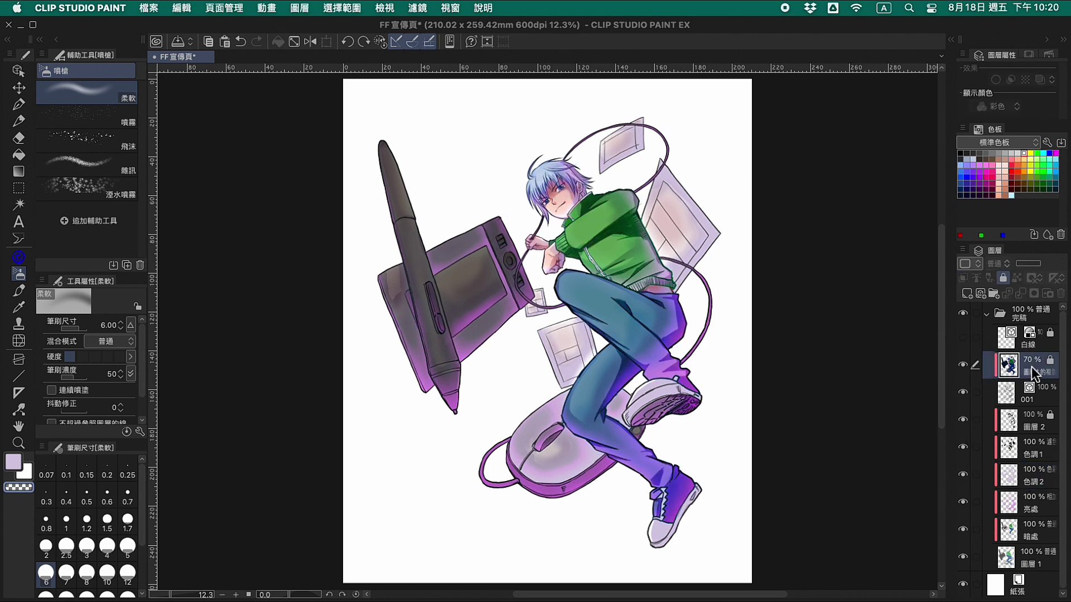
pyautogui.click(1003, 277)
pyautogui.moveTo(1033, 263); pyautogui.dragTo(1030, 264)
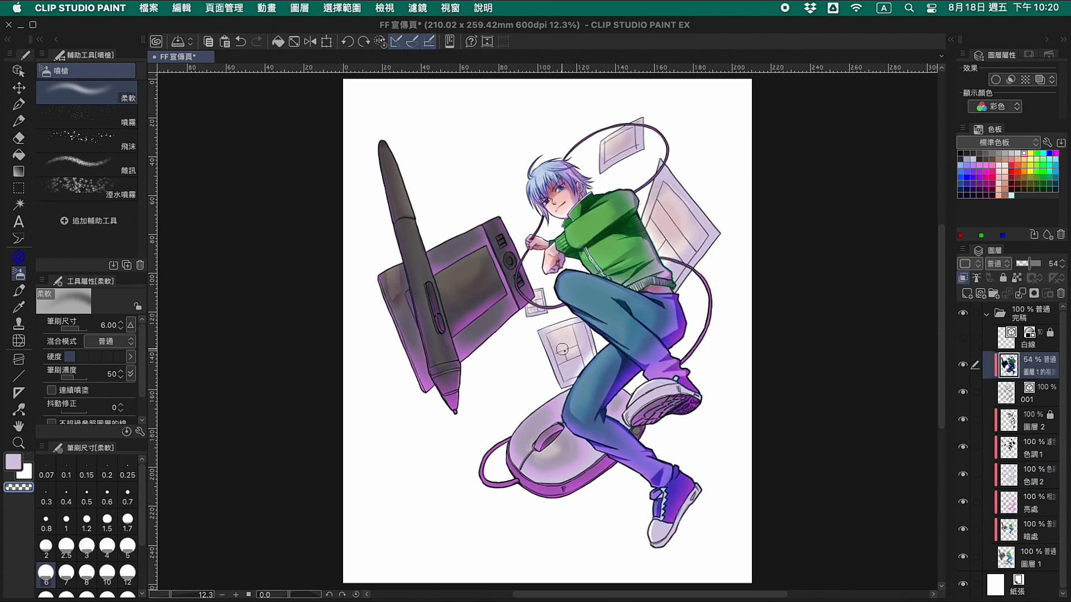
# Step: Show the 白線 layer and check the whole illustration
pyautogui.click(963, 337)
pyautogui.scroll(9, 625, 226)
pyautogui.scroll(-7, 642, 246)
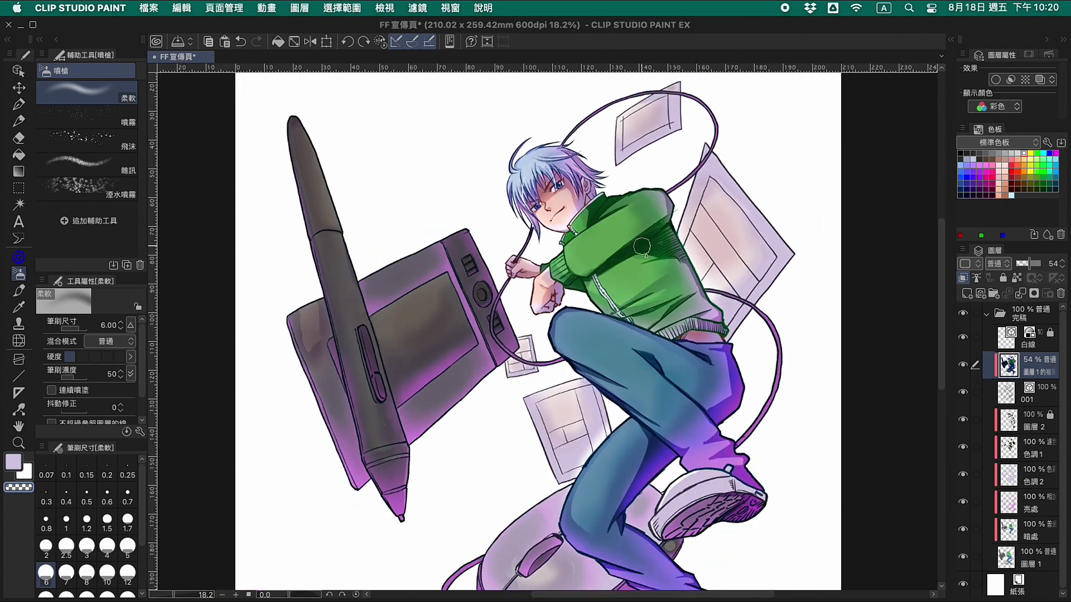
pyautogui.scroll(-1, 856, 324)
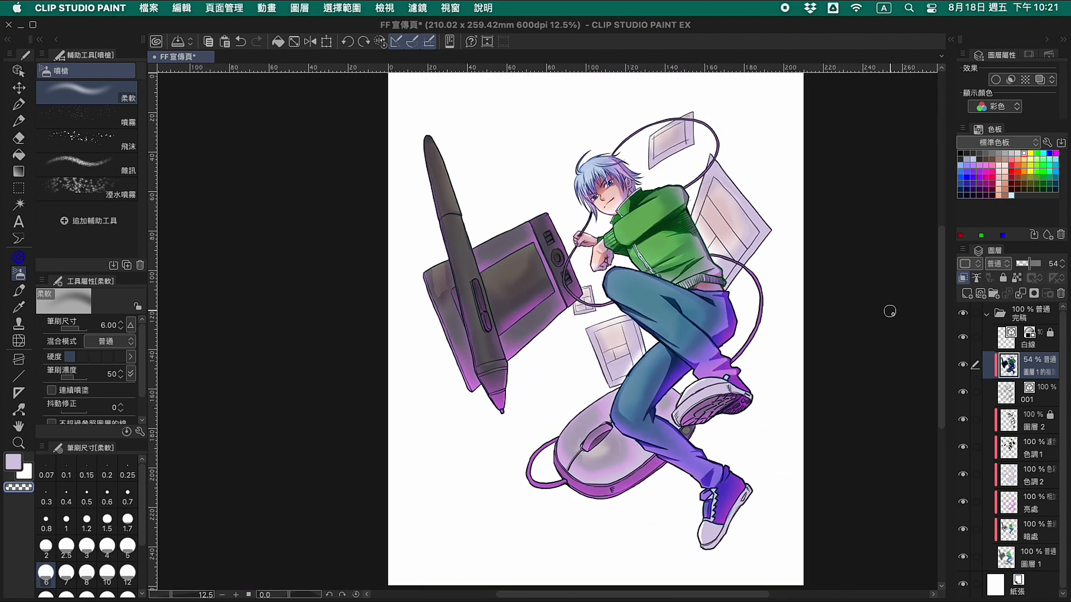